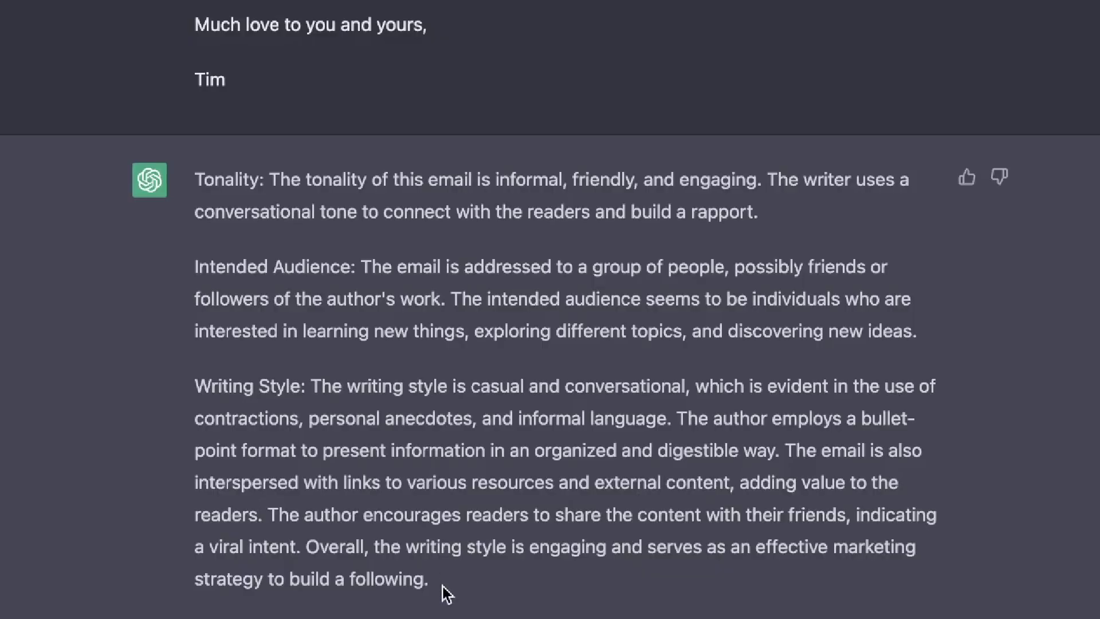
# Clear the earlier analysis selection and begin a blank new ChatGPT conversation
pyautogui.moveTo(449, 589); pyautogui.dragTo(229, 103)
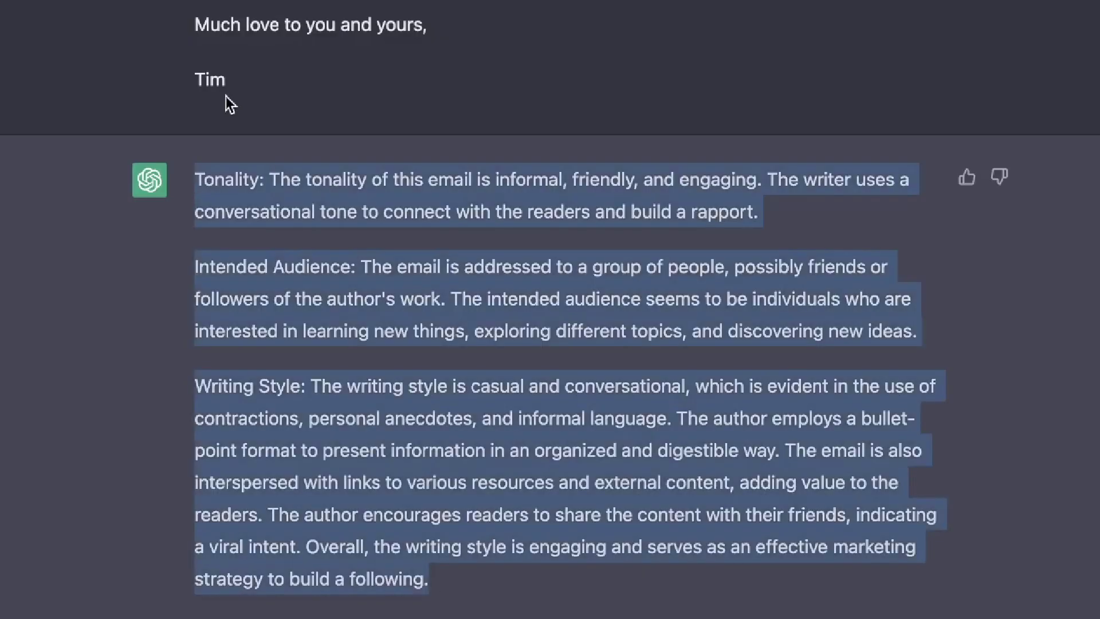
pyautogui.click(346, 438)
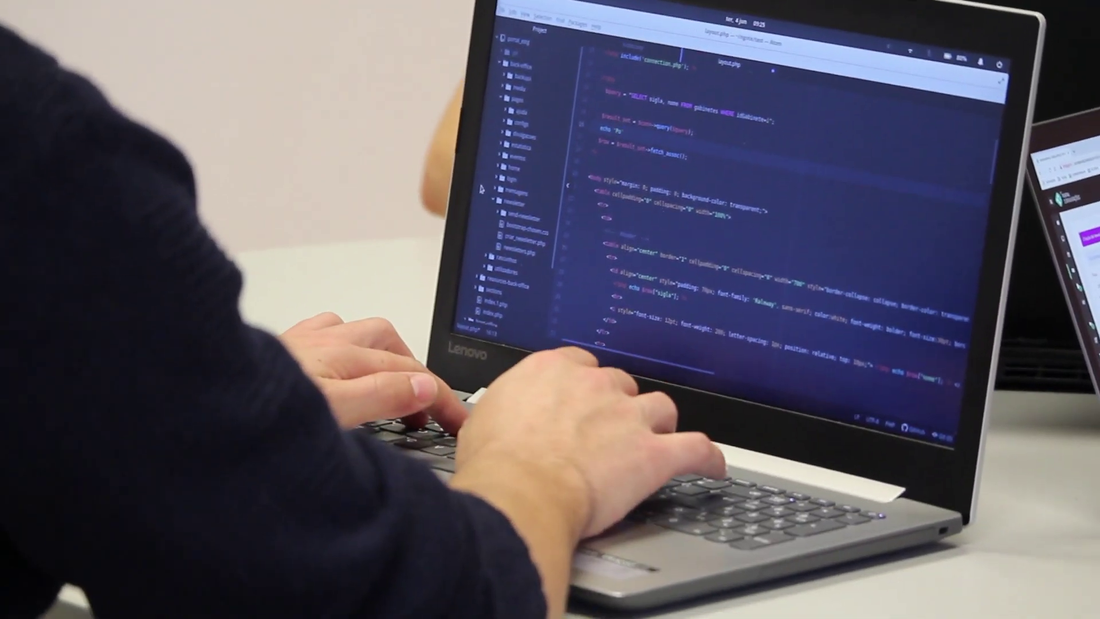
pyautogui.write('rtal de')
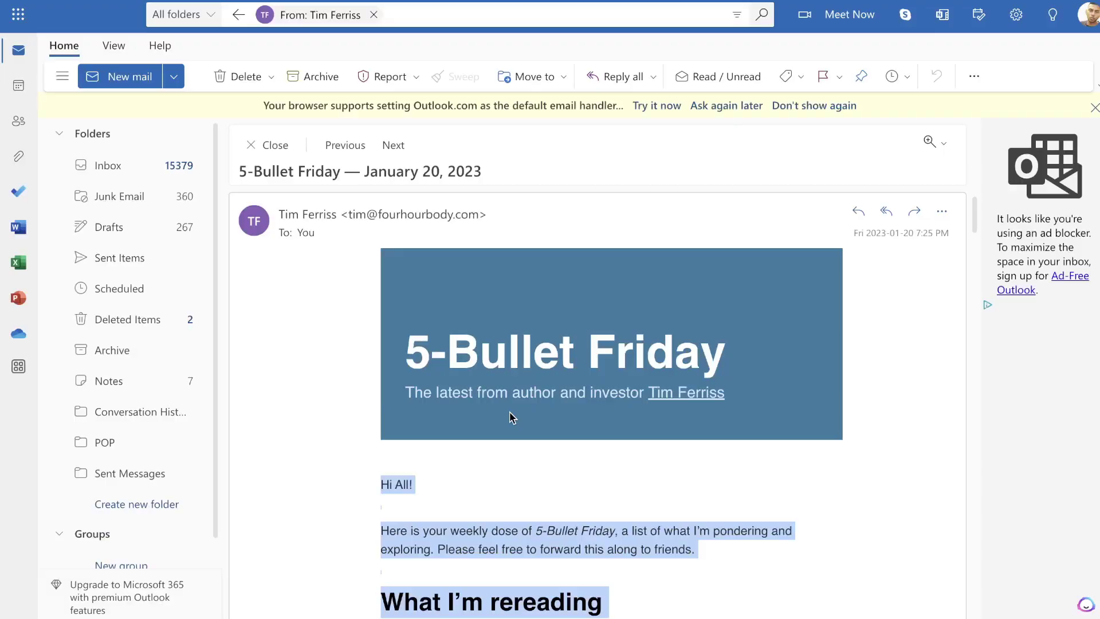
pyautogui.scroll(-1, 512, 418)
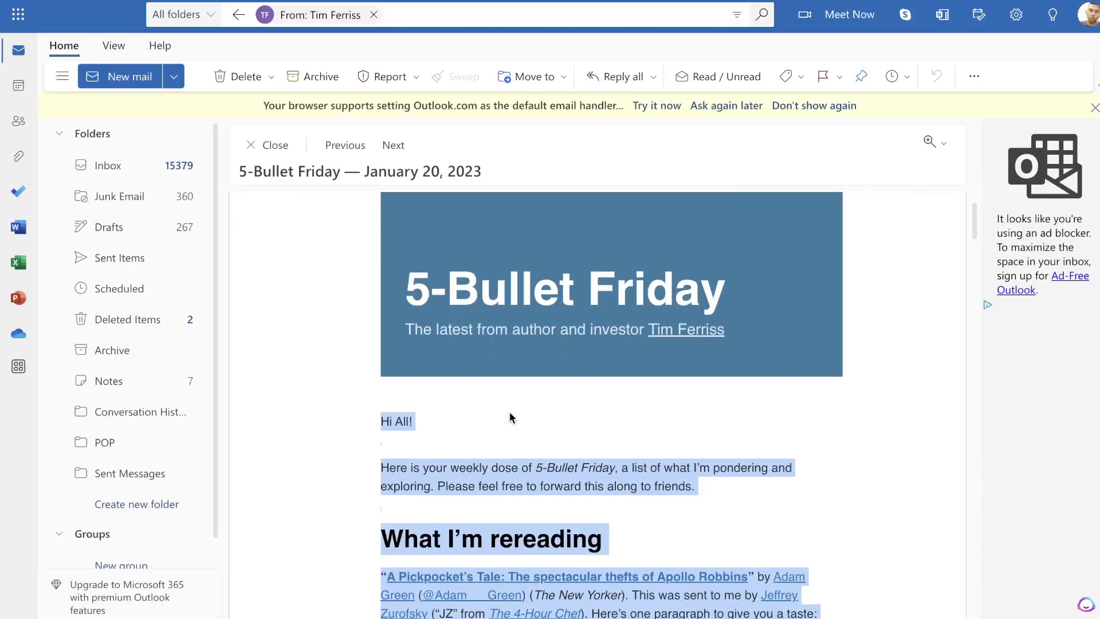
pyautogui.scroll(-3, 510, 412)
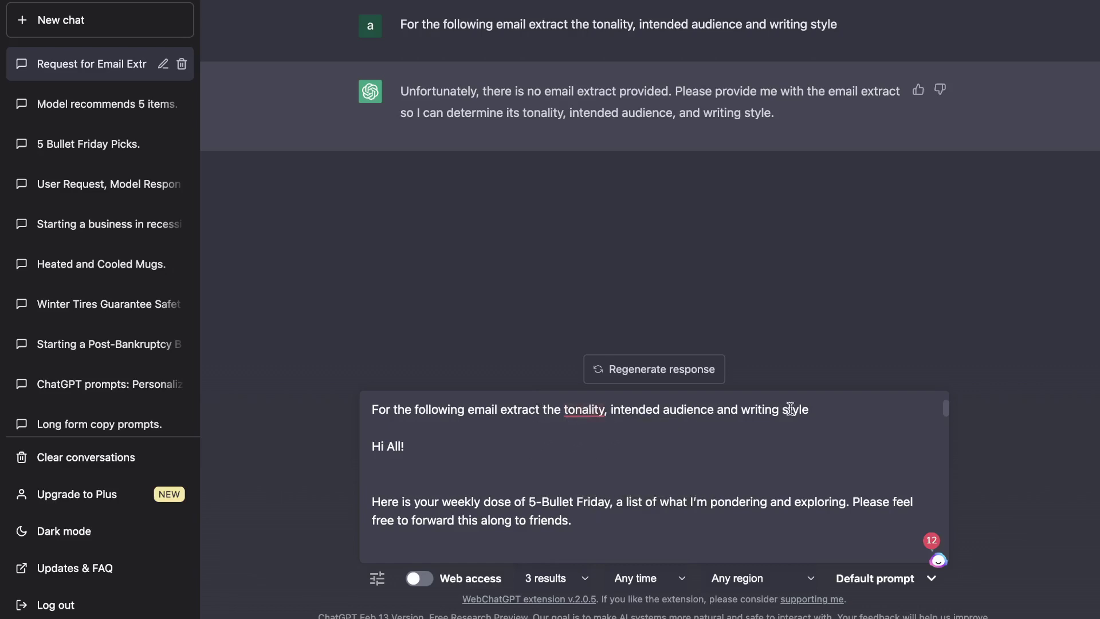
# Submit the pasted 5-Bullet Friday email with the request for its tonality, audience and writing style
pyautogui.scroll(-20, 744, 508)
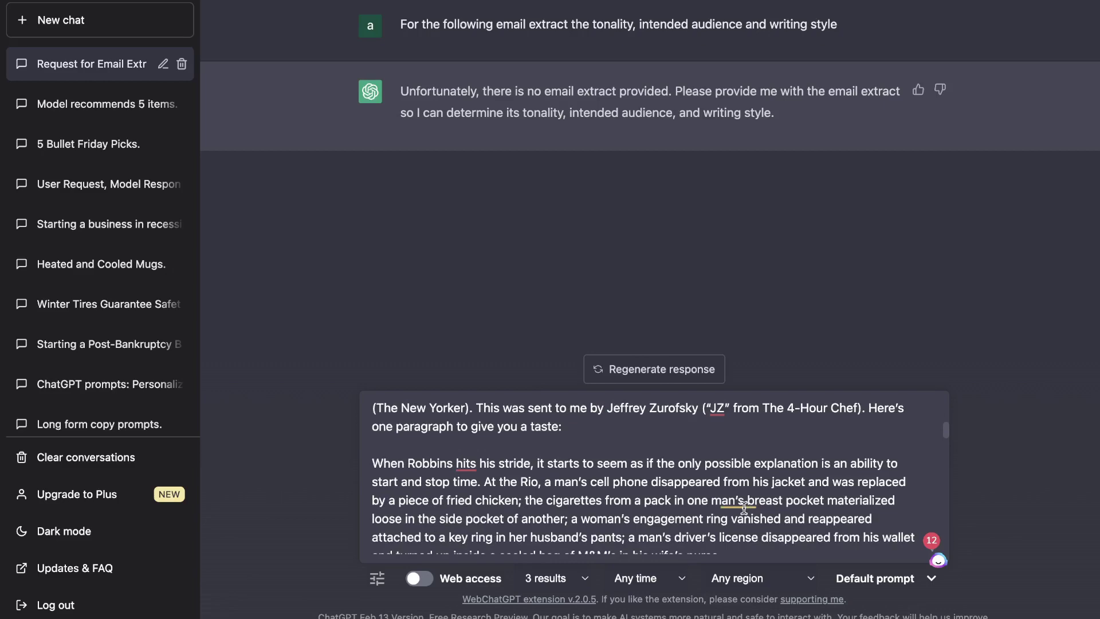
pyautogui.scroll(-15, 743, 507)
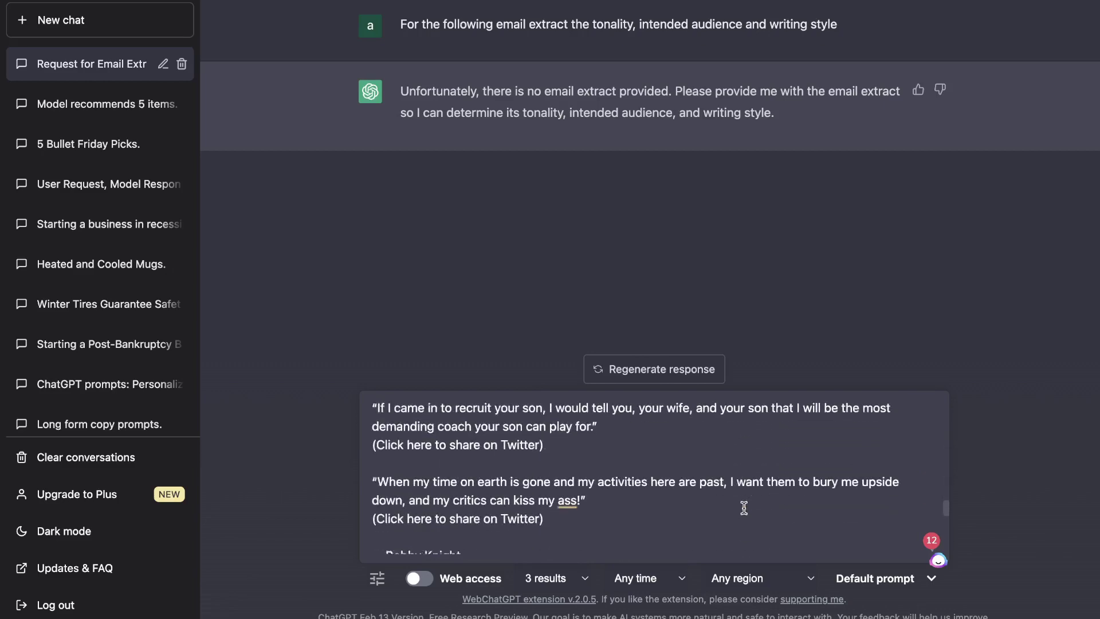
pyautogui.scroll(-1, 744, 507)
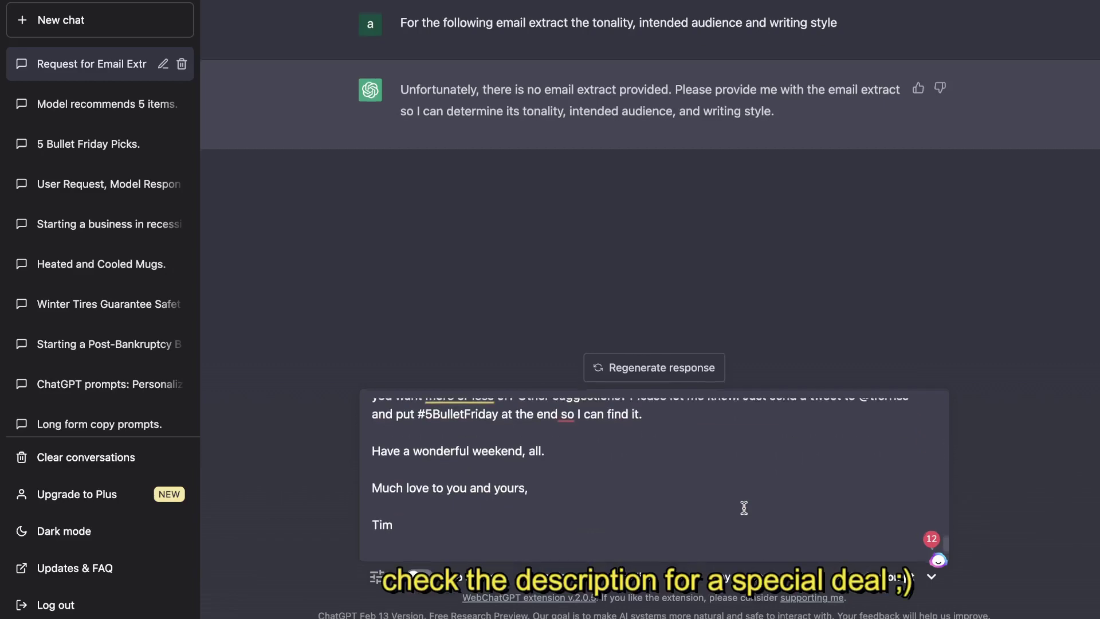
pyautogui.press('Return')
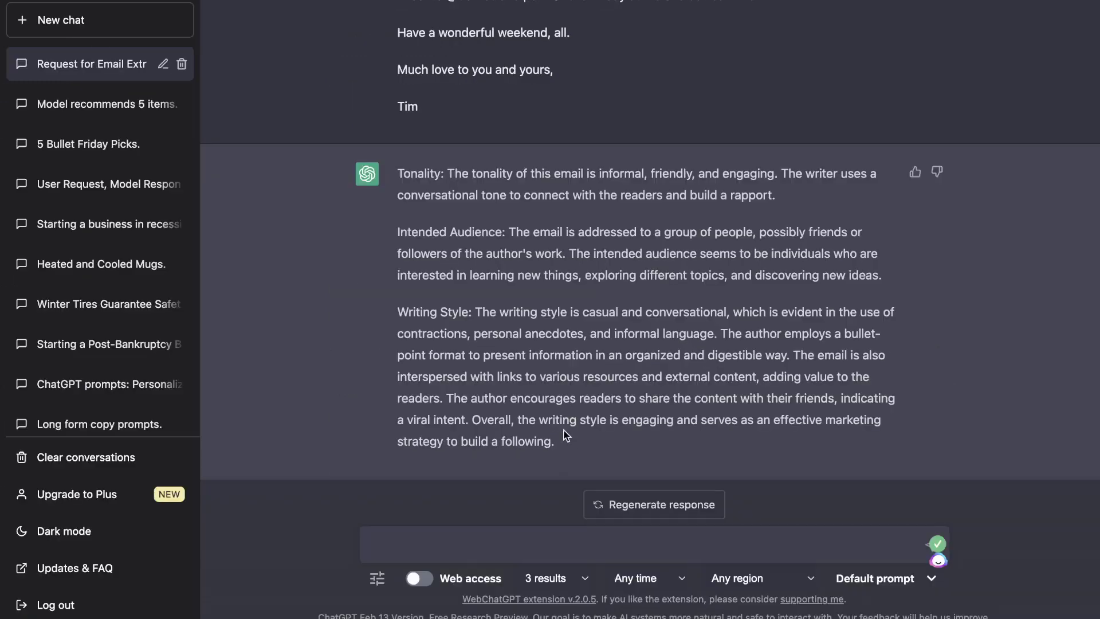
# Ask for a new email using the same tone, intended audience and writing style on a different topic
pyautogui.moveTo(538, 556); pyautogui.dragTo(361, 150)
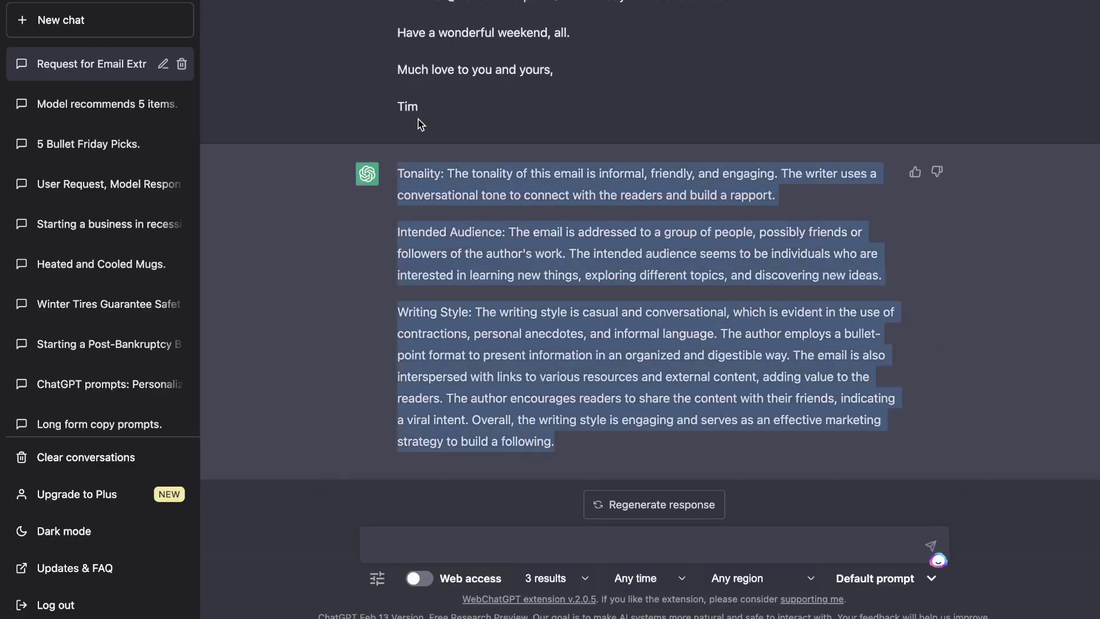
pyautogui.click(444, 544)
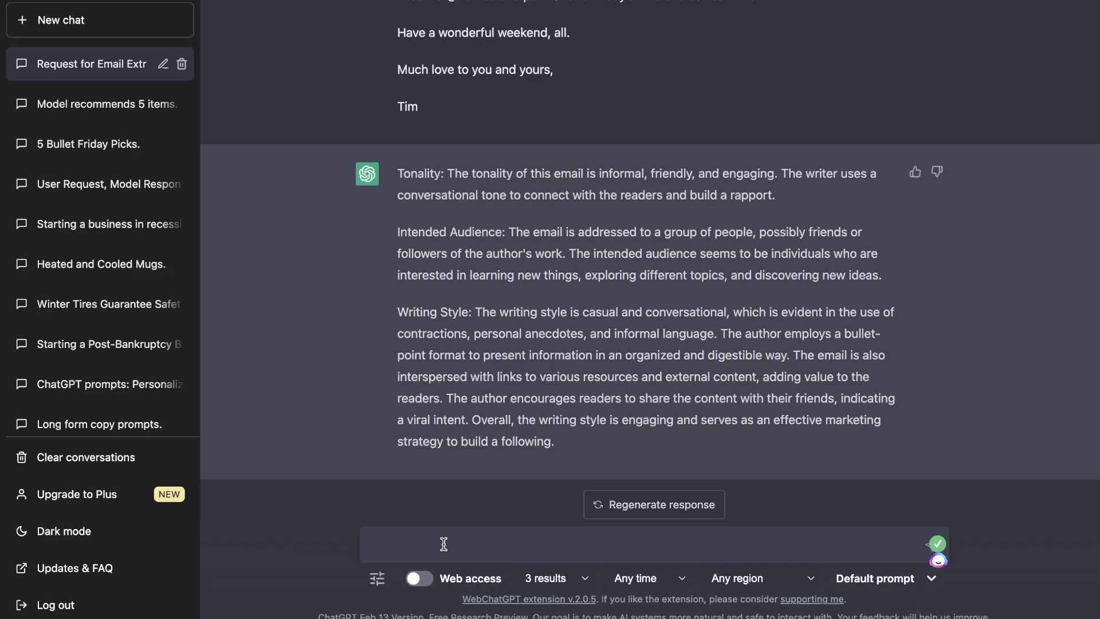
pyautogui.write('now write me a new email using the same tone, intented audience and writing style but make sure the topic and content is different')
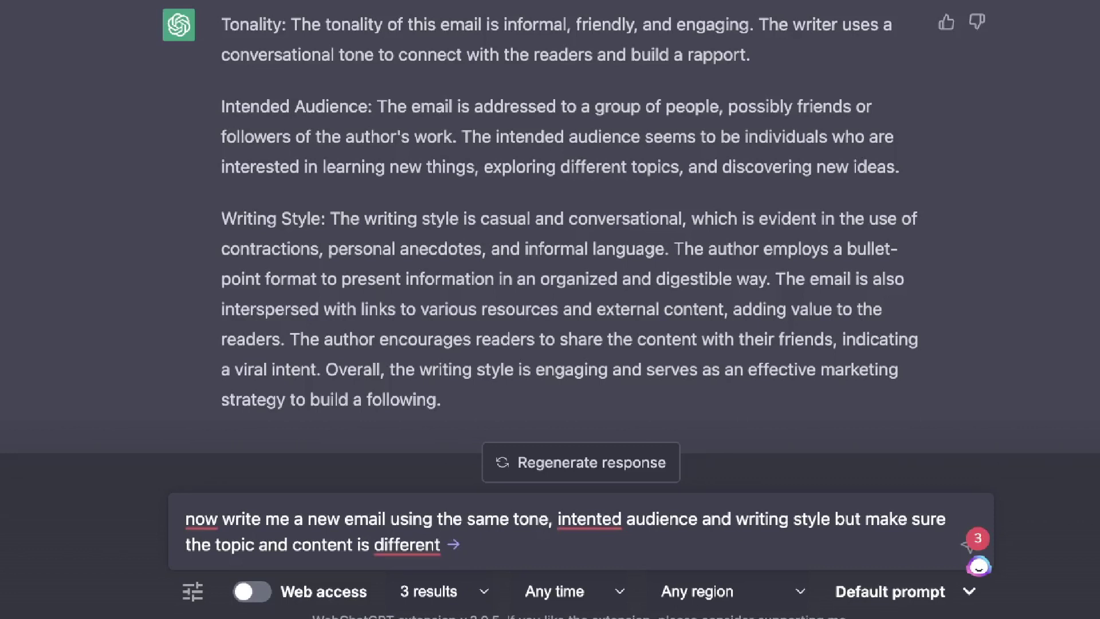
pyautogui.press('Return')
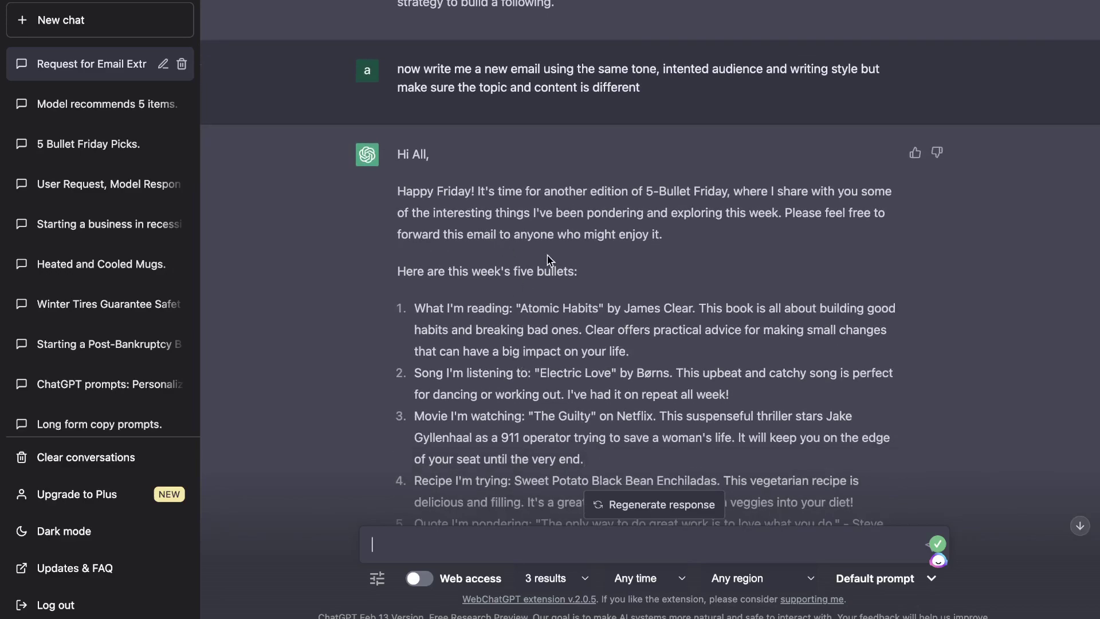
# Scroll up and down comparing the generated email's five bullets with the original pasted email
pyautogui.scroll(10, 549, 259)
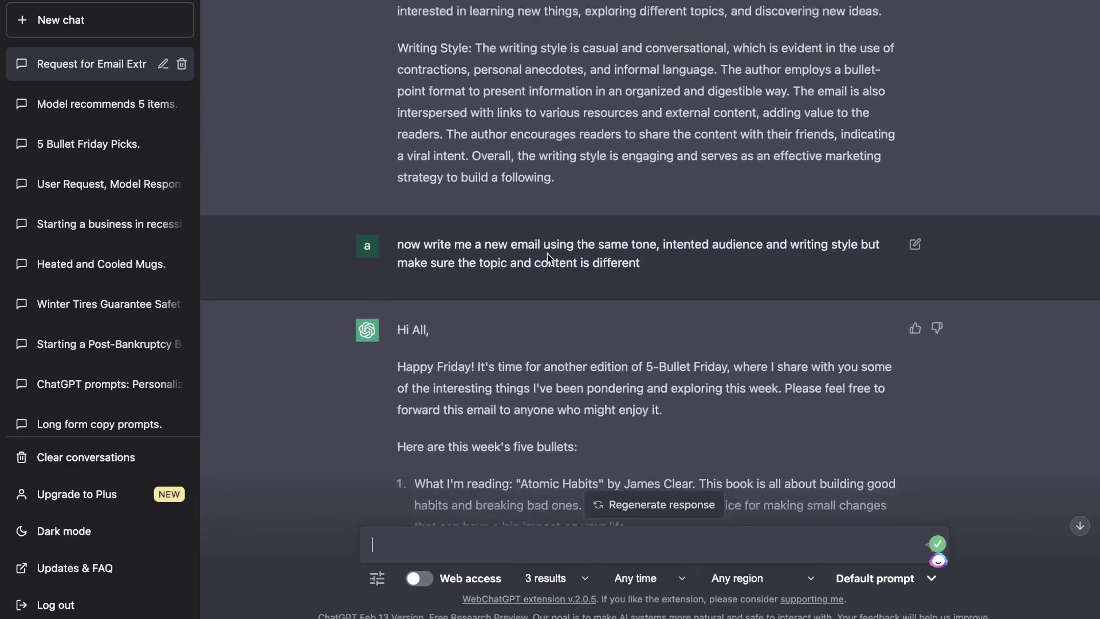
pyautogui.scroll(10, 549, 259)
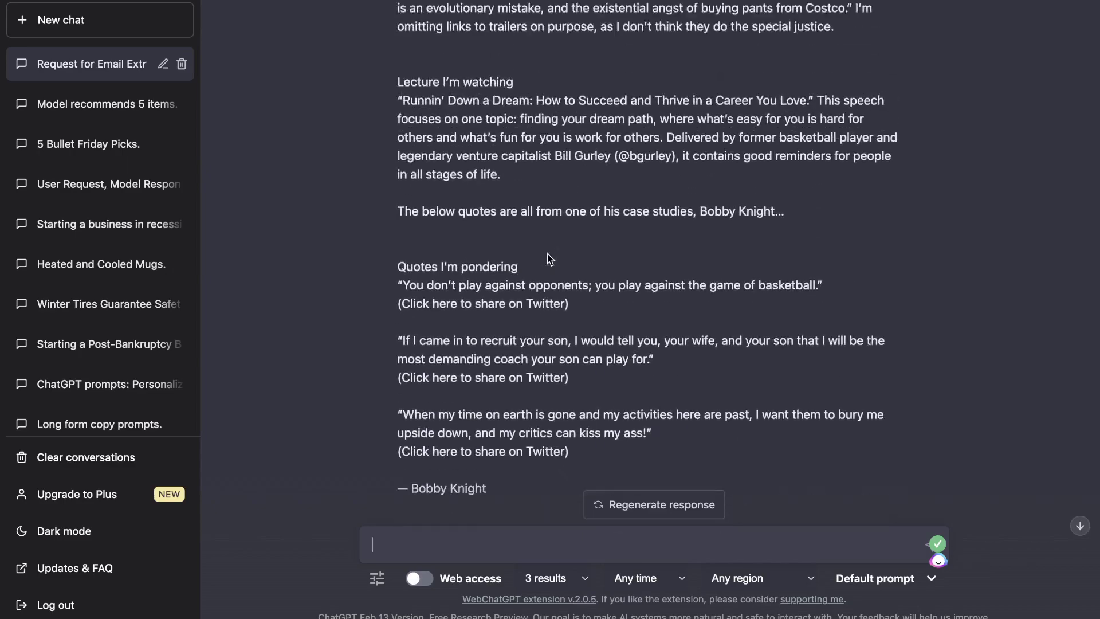
pyautogui.scroll(7, 549, 259)
pyautogui.scroll(-10, 542, 312)
pyautogui.scroll(3, 540, 310)
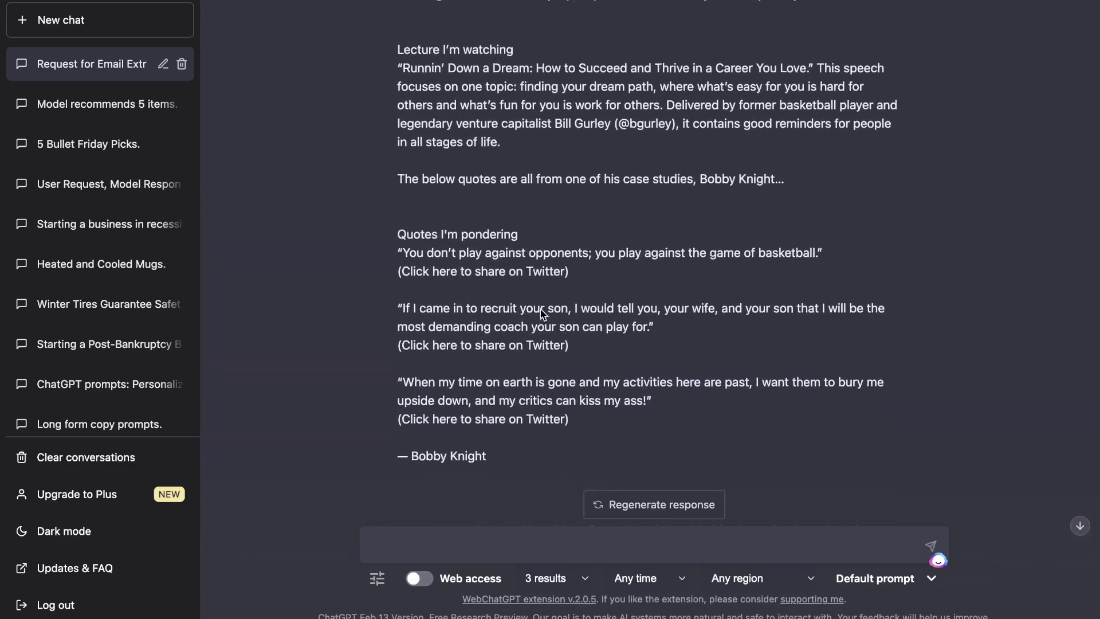
pyautogui.scroll(4, 541, 314)
pyautogui.scroll(-15, 541, 314)
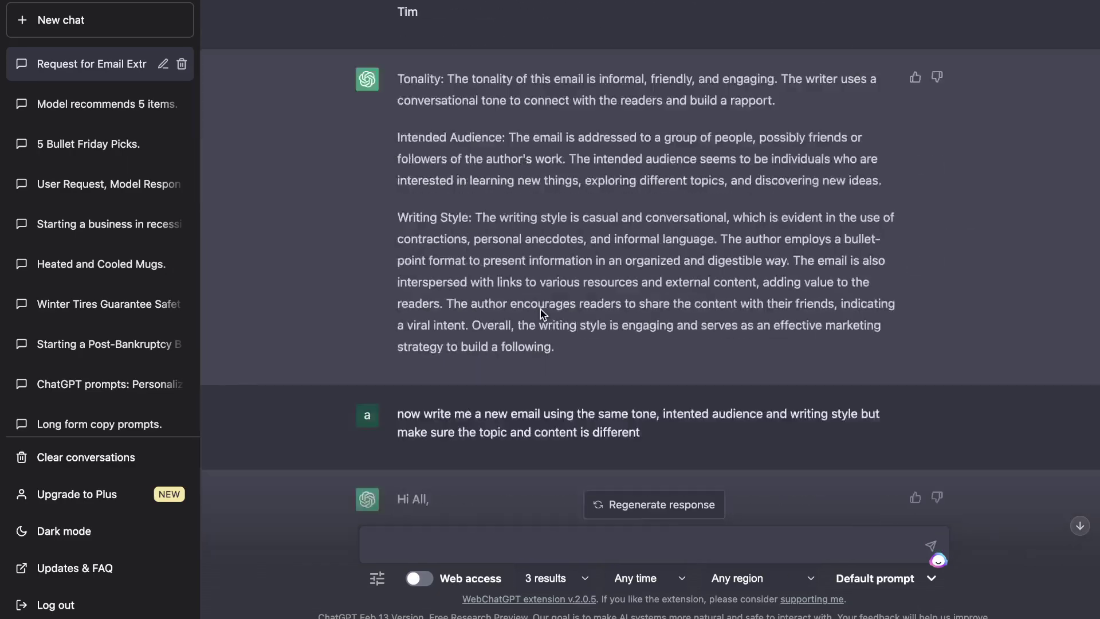
pyautogui.scroll(-2, 541, 314)
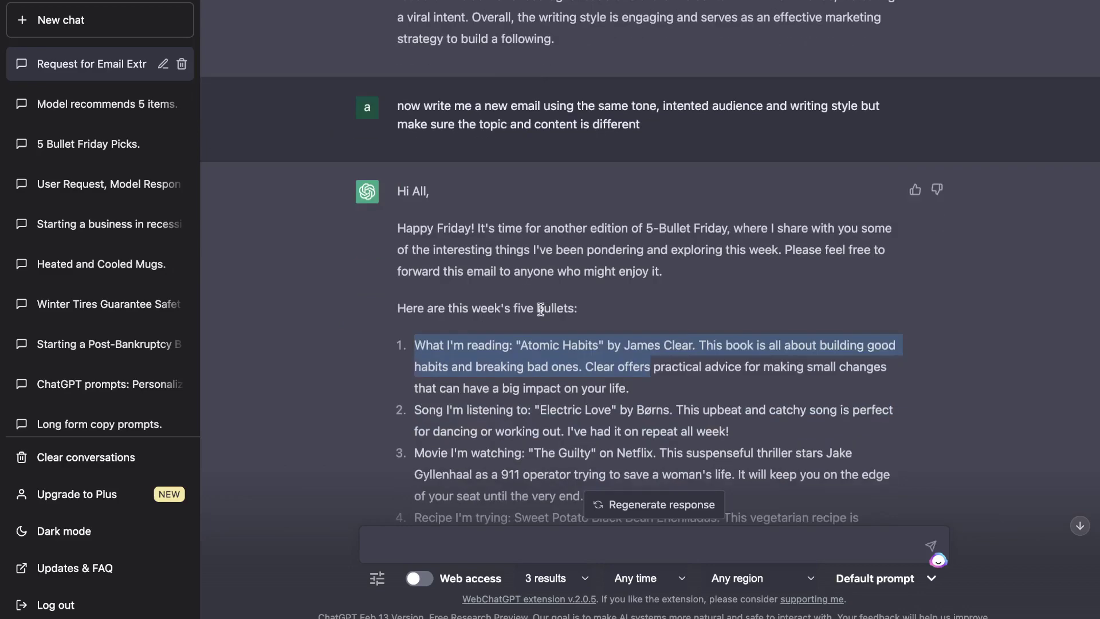
pyautogui.scroll(-1, 541, 309)
pyautogui.scroll(-1, 541, 308)
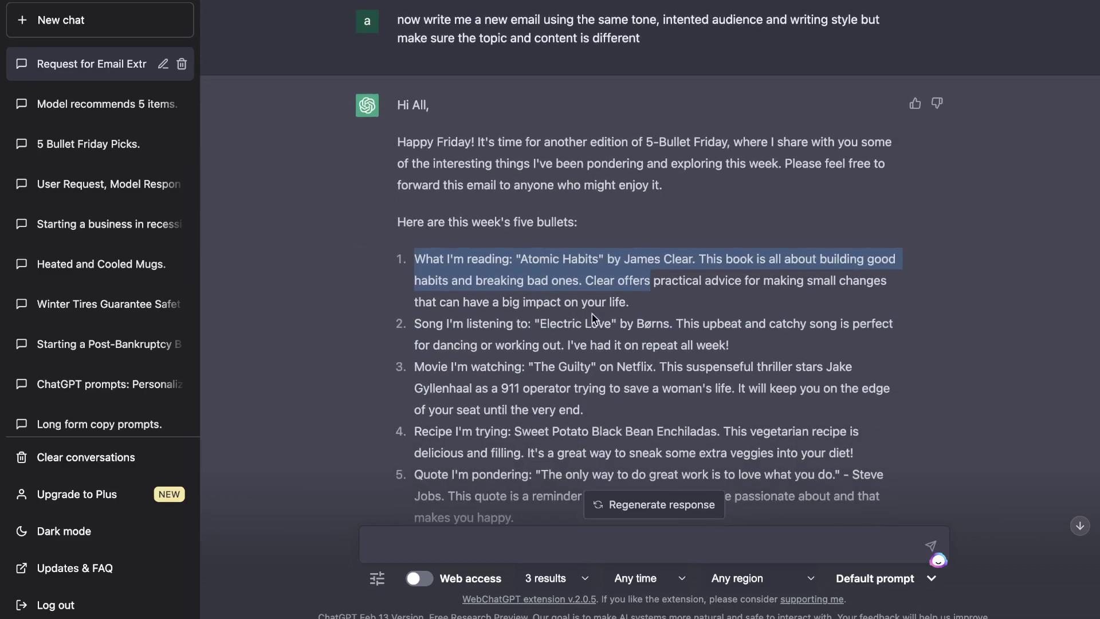
pyautogui.scroll(-1, 590, 315)
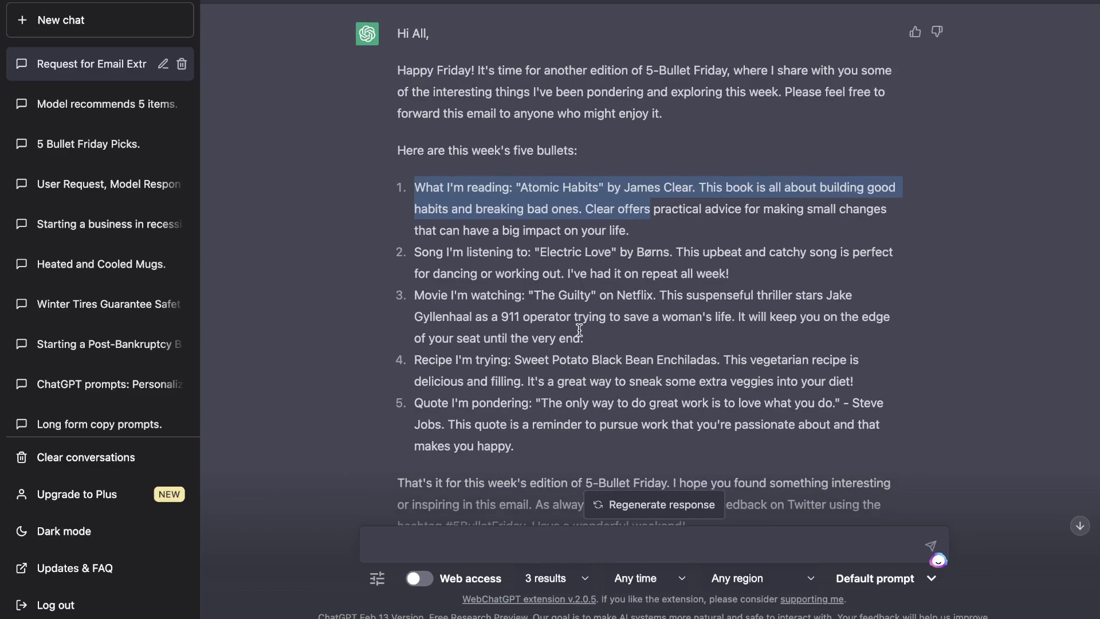
pyautogui.scroll(10, 579, 329)
pyautogui.scroll(10, 579, 330)
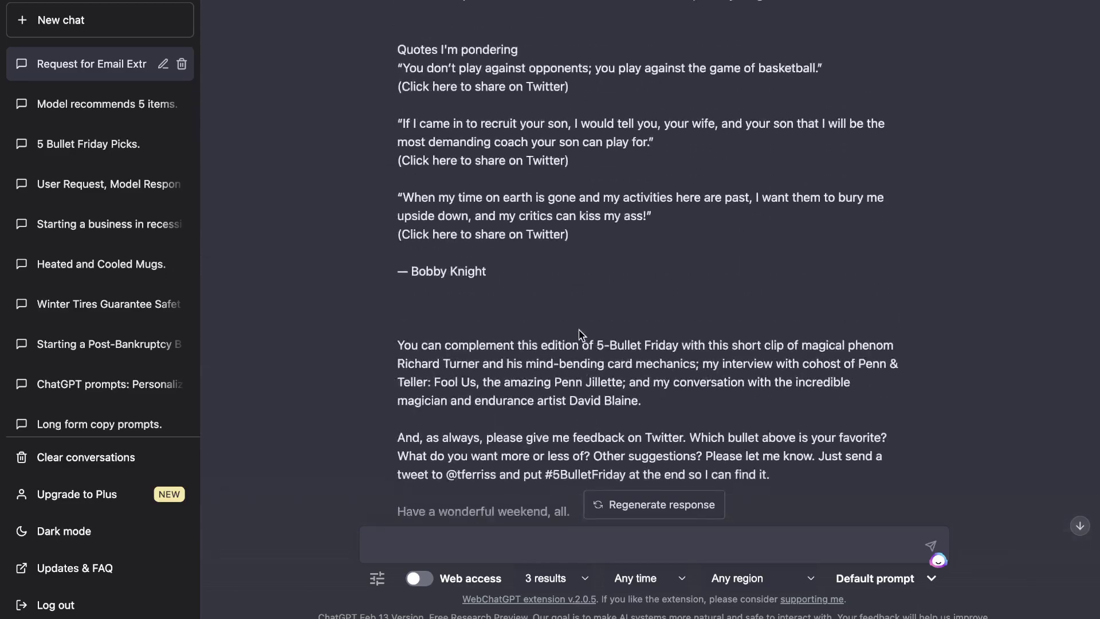
pyautogui.scroll(6, 579, 335)
pyautogui.scroll(-20, 578, 332)
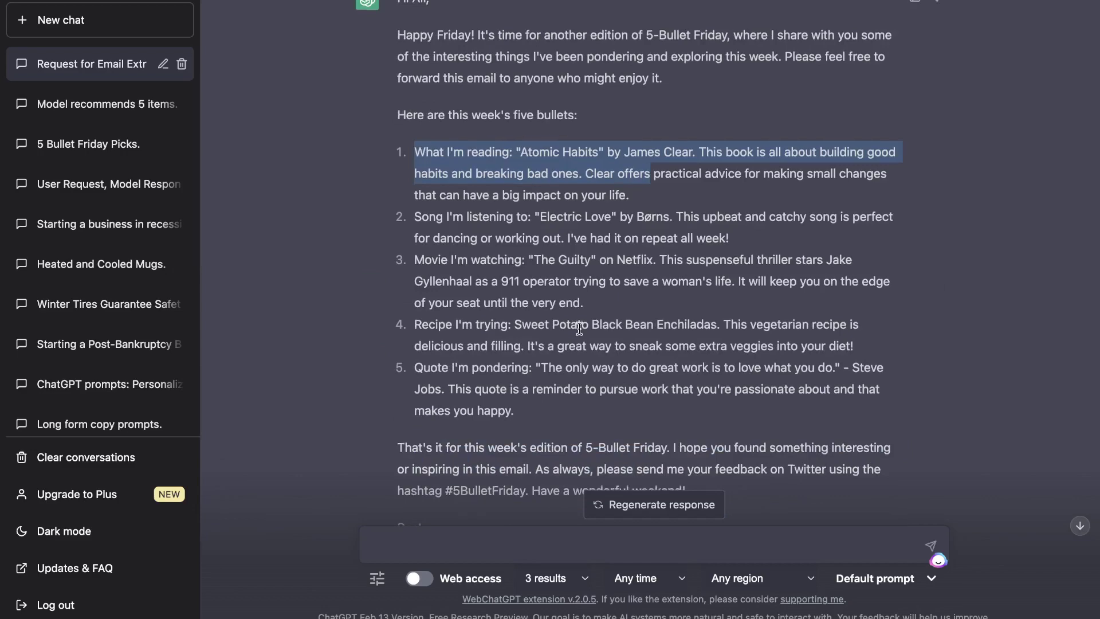
pyautogui.scroll(-2, 579, 330)
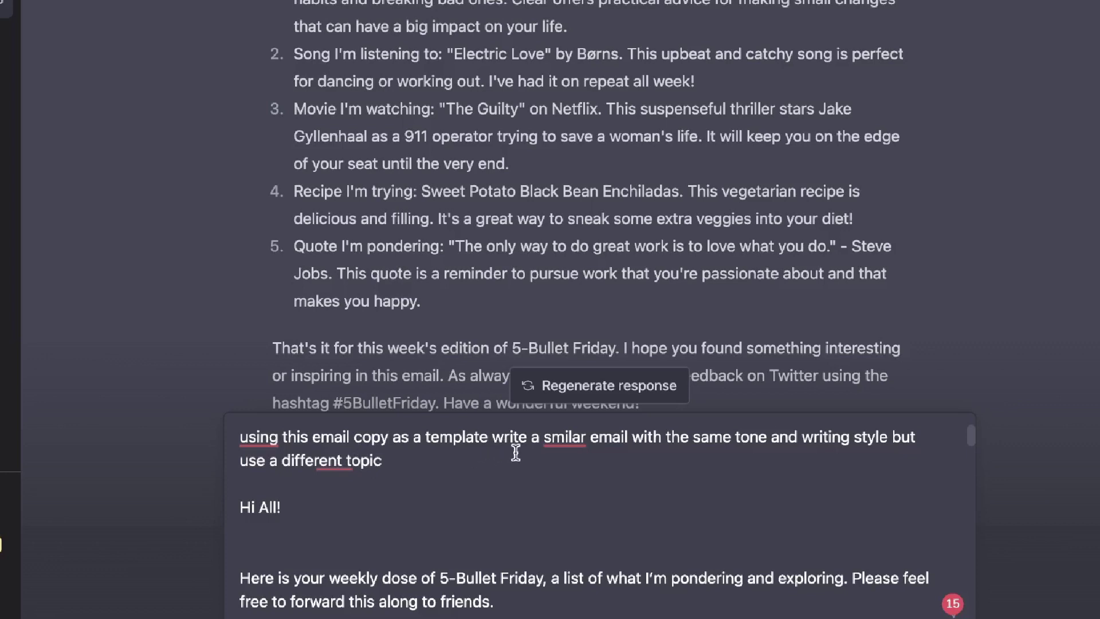
# Correct 'smilar' to 'similar' in the prompt and send the email template request
pyautogui.click(559, 442)
pyautogui.click(592, 510)
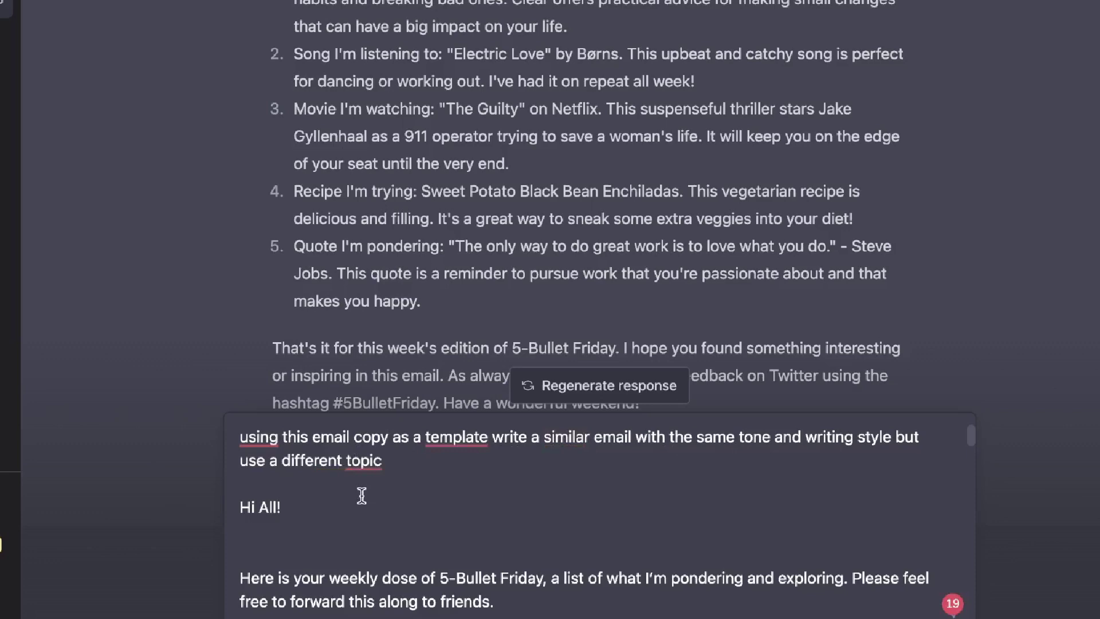
pyautogui.scroll(-15, 361, 495)
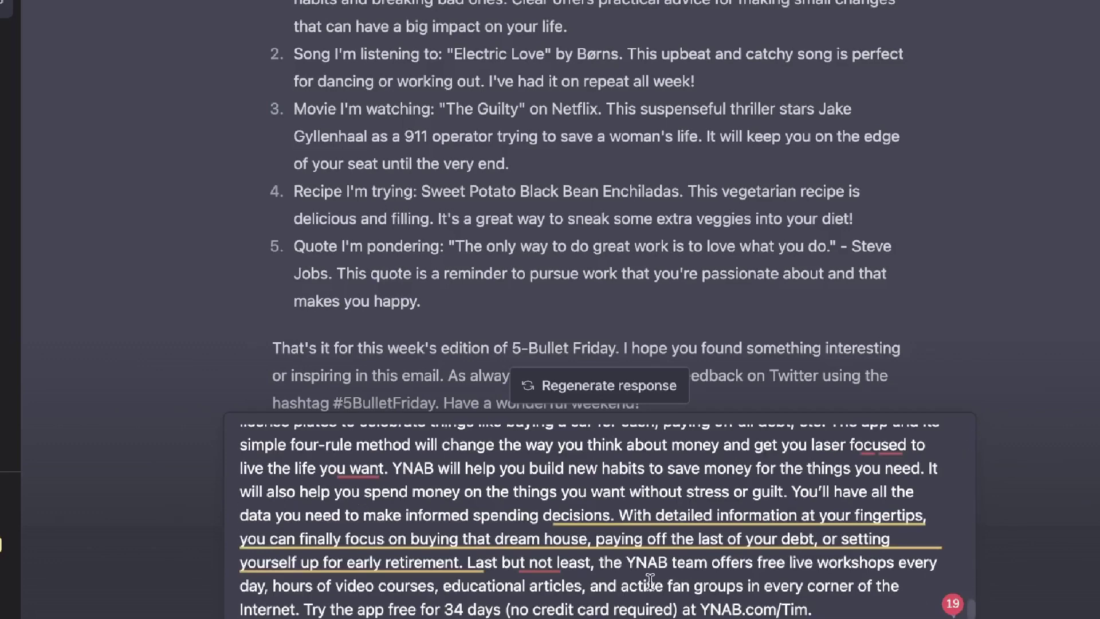
pyautogui.click(821, 611)
pyautogui.press('Return')
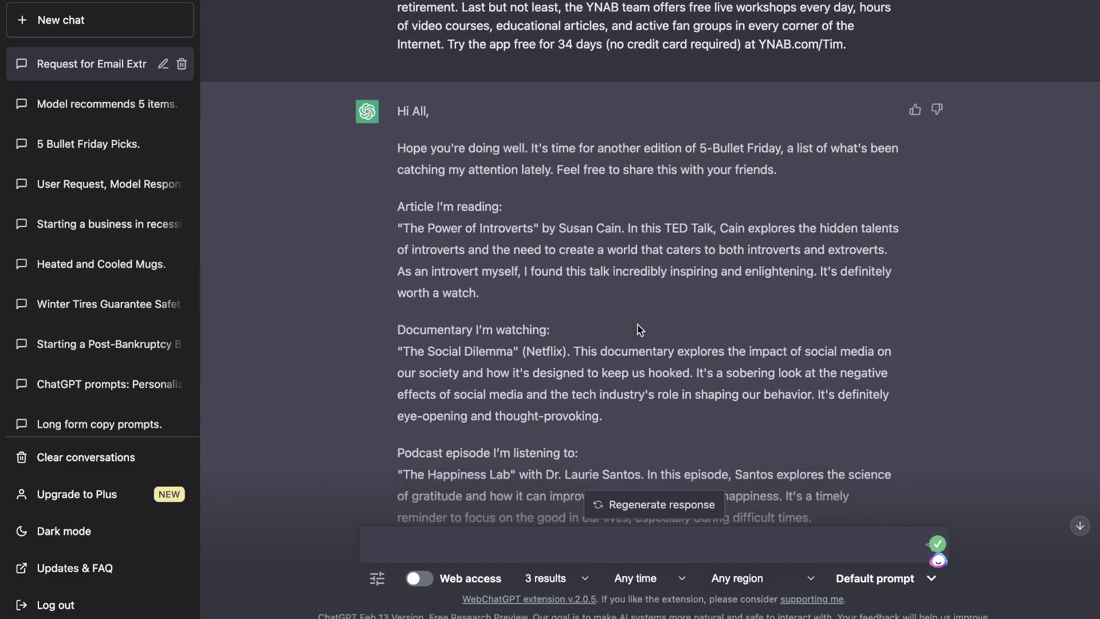
# Scroll through ChatGPT's finished templated 5-Bullet Friday email to review each bullet
pyautogui.scroll(-2, 638, 324)
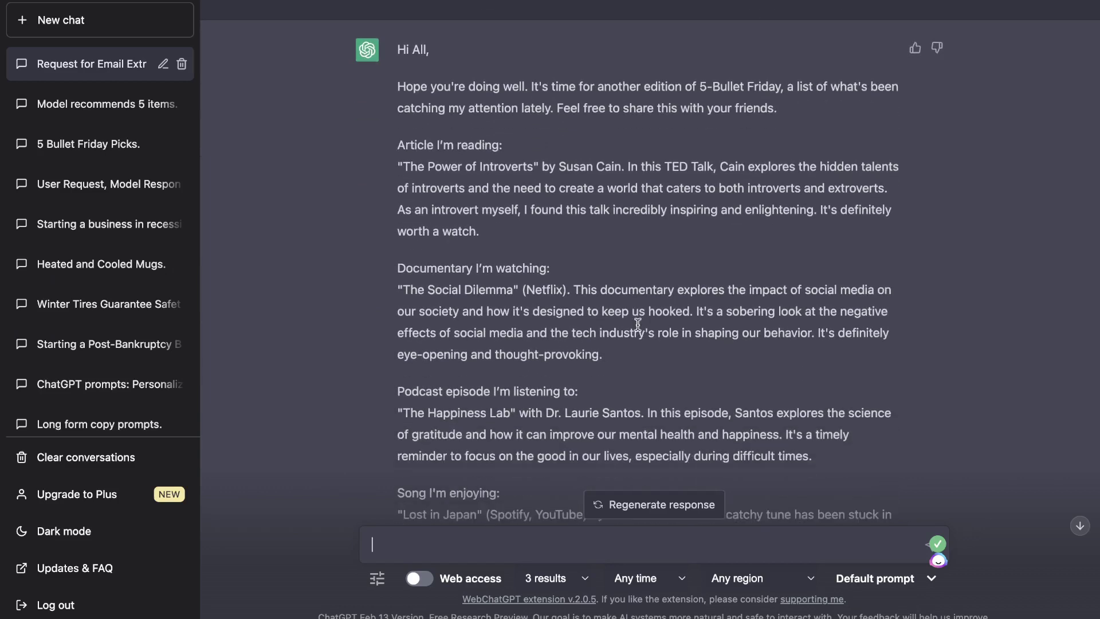
pyautogui.scroll(-1, 638, 324)
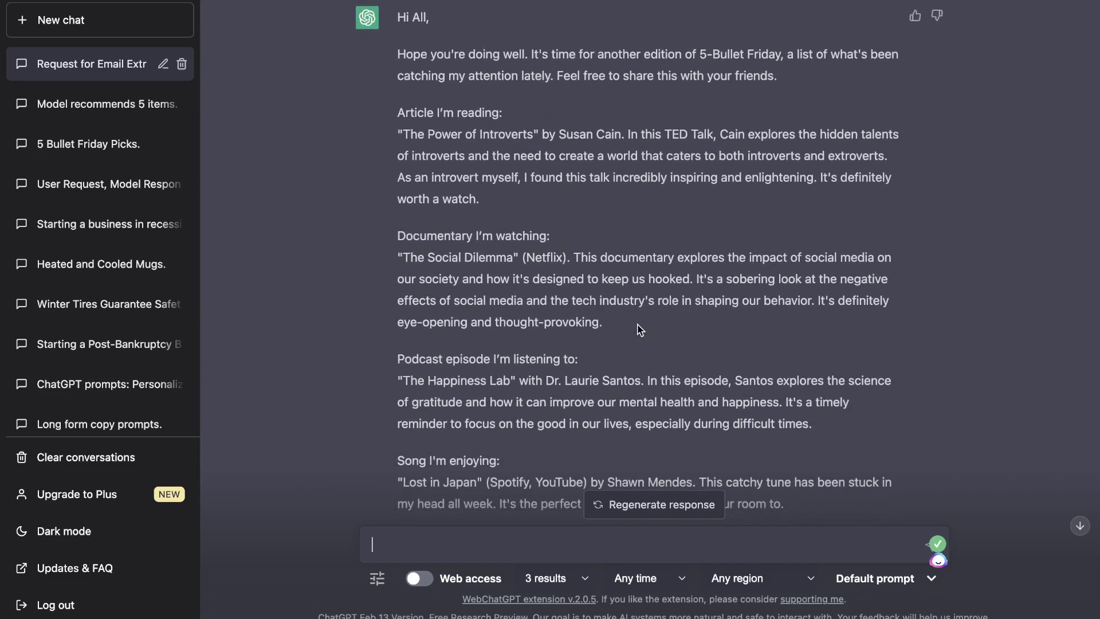
pyautogui.scroll(-1, 639, 328)
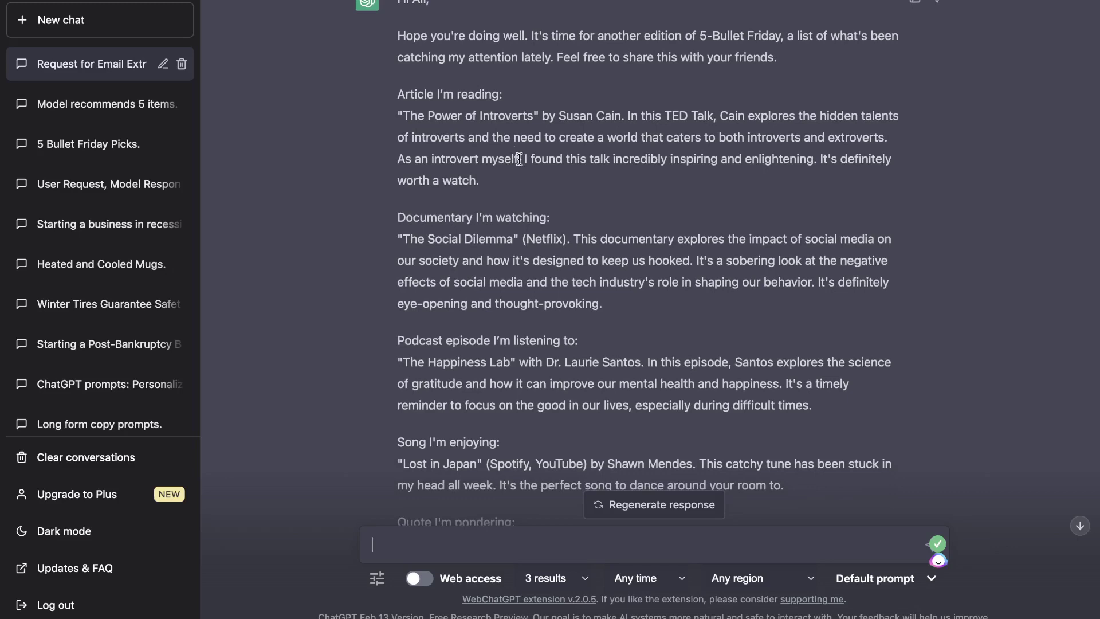
pyautogui.scroll(-1, 556, 238)
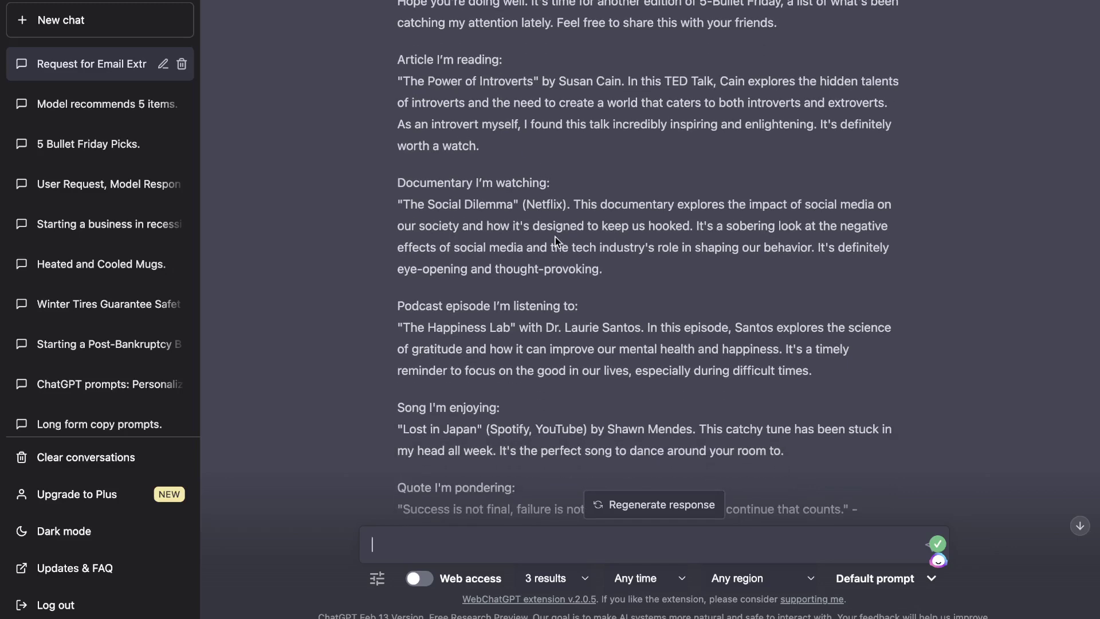
pyautogui.scroll(-1, 555, 238)
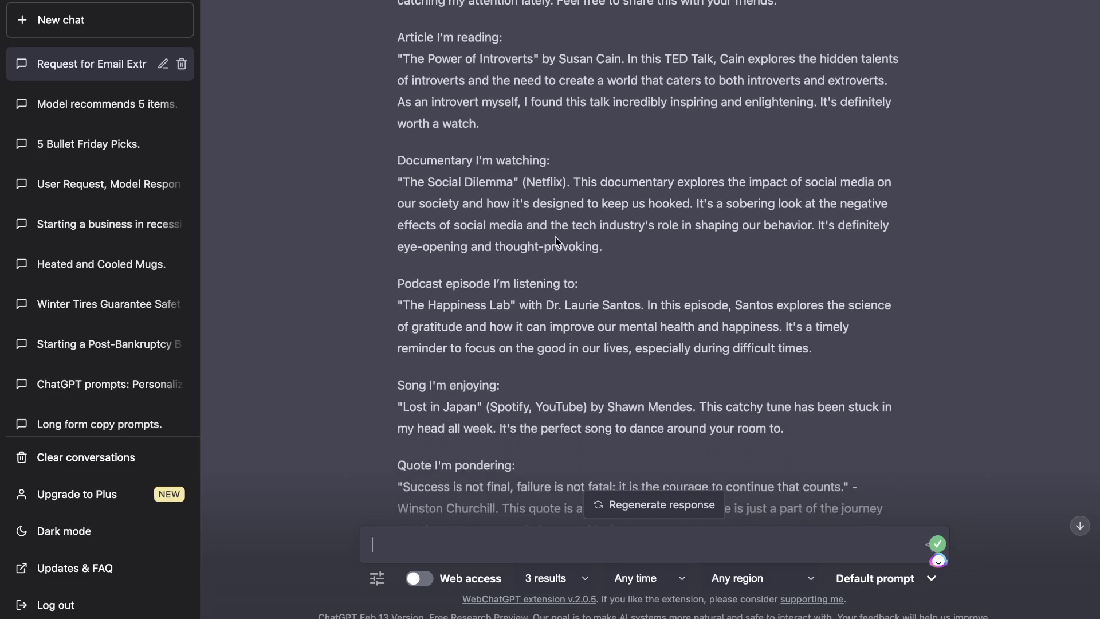
pyautogui.scroll(15, 588, 277)
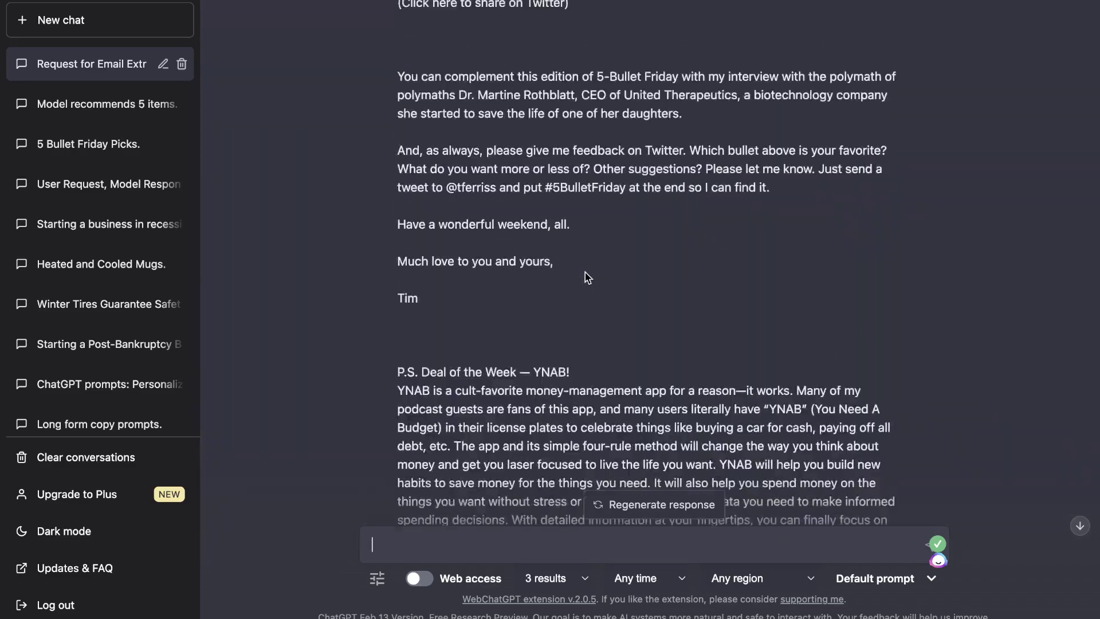
pyautogui.scroll(-6, 587, 278)
pyautogui.scroll(-20, 588, 277)
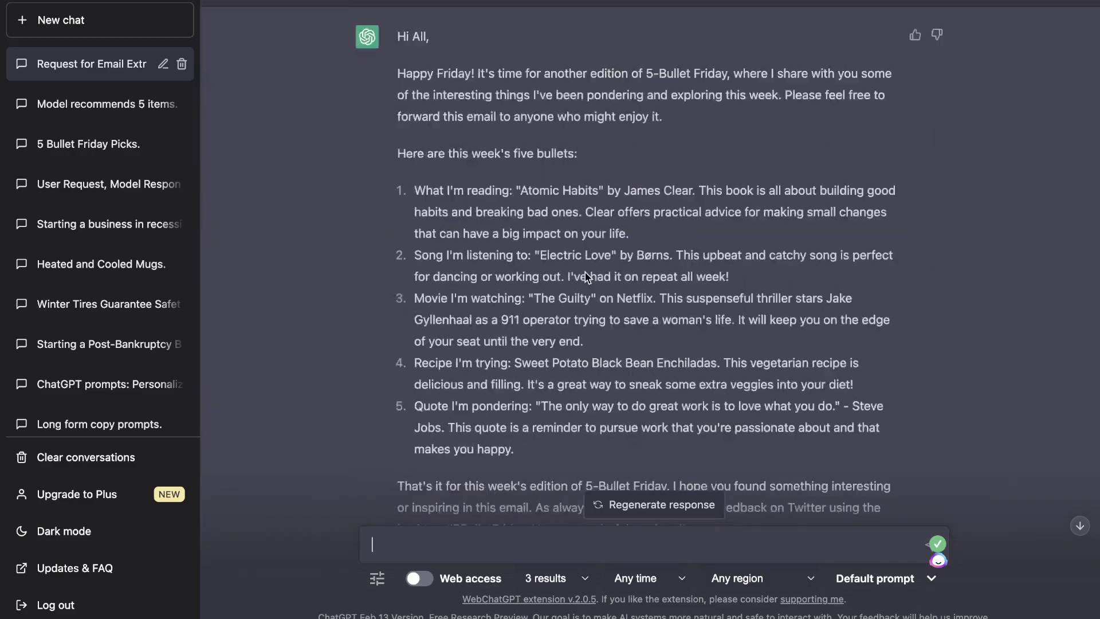
pyautogui.scroll(-10, 585, 272)
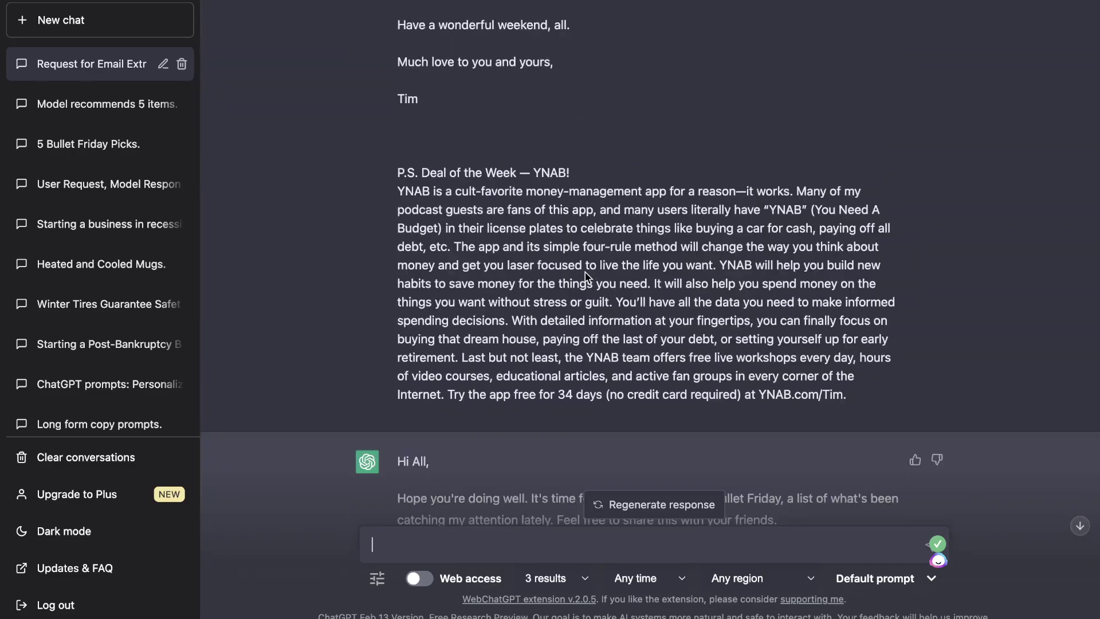
pyautogui.scroll(1, 586, 275)
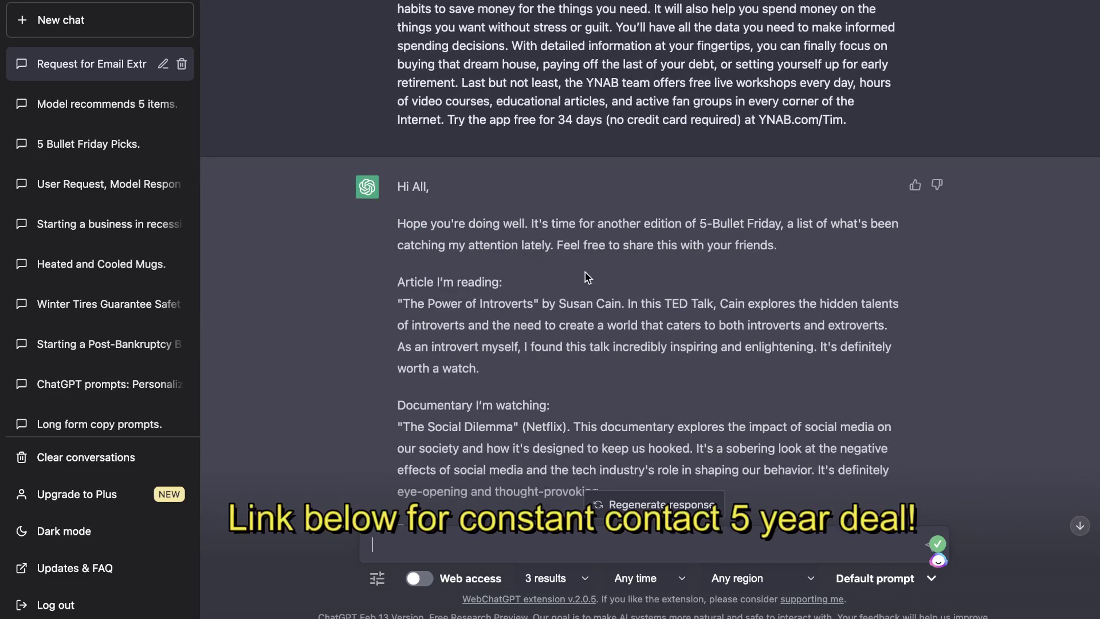
pyautogui.scroll(-1, 586, 275)
pyautogui.scroll(-5, 585, 272)
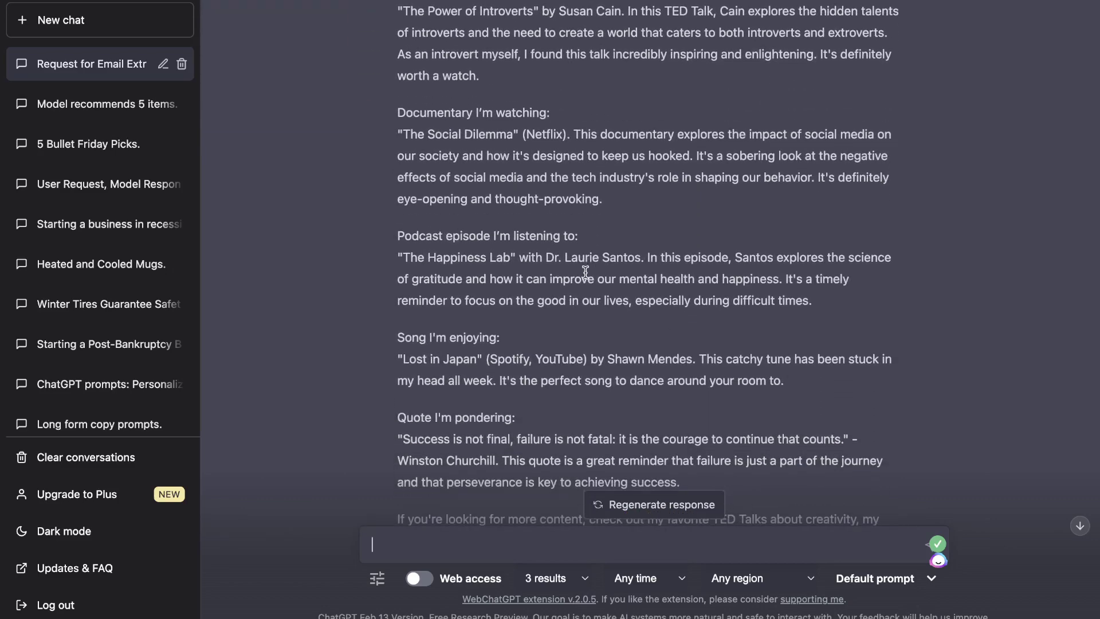
pyautogui.scroll(5, 585, 272)
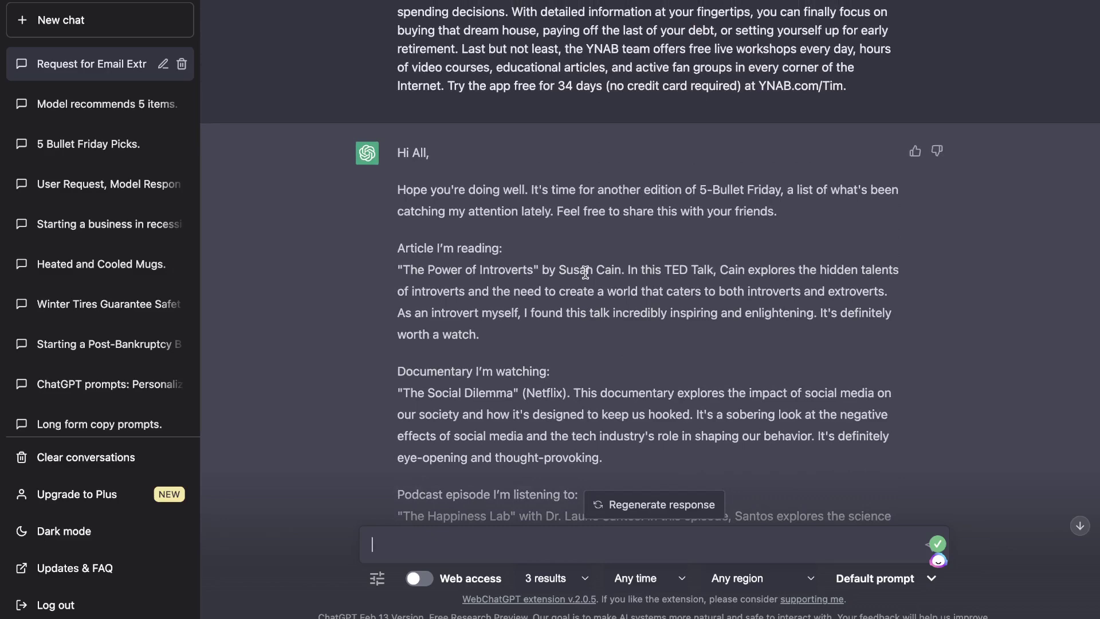
pyautogui.scroll(-2, 586, 273)
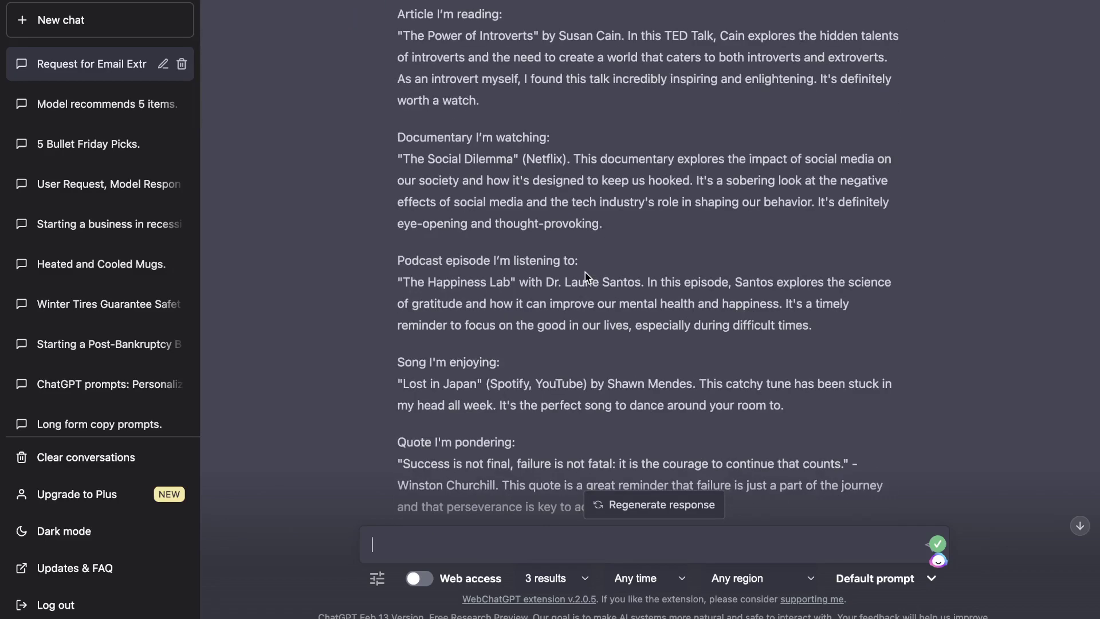
pyautogui.scroll(-5, 586, 277)
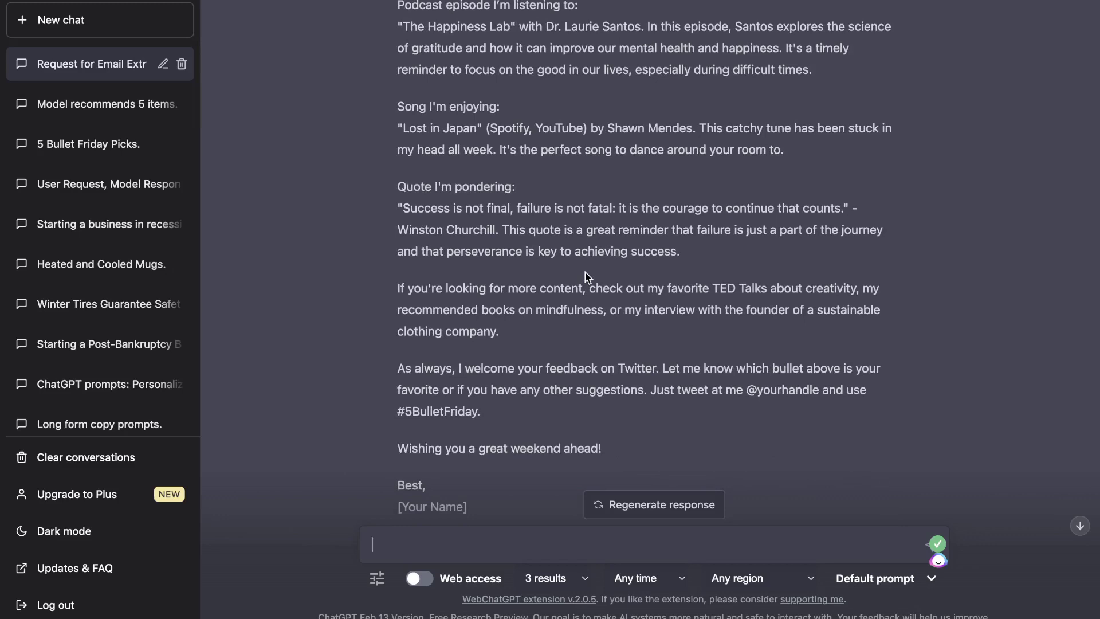
pyautogui.scroll(-2, 585, 273)
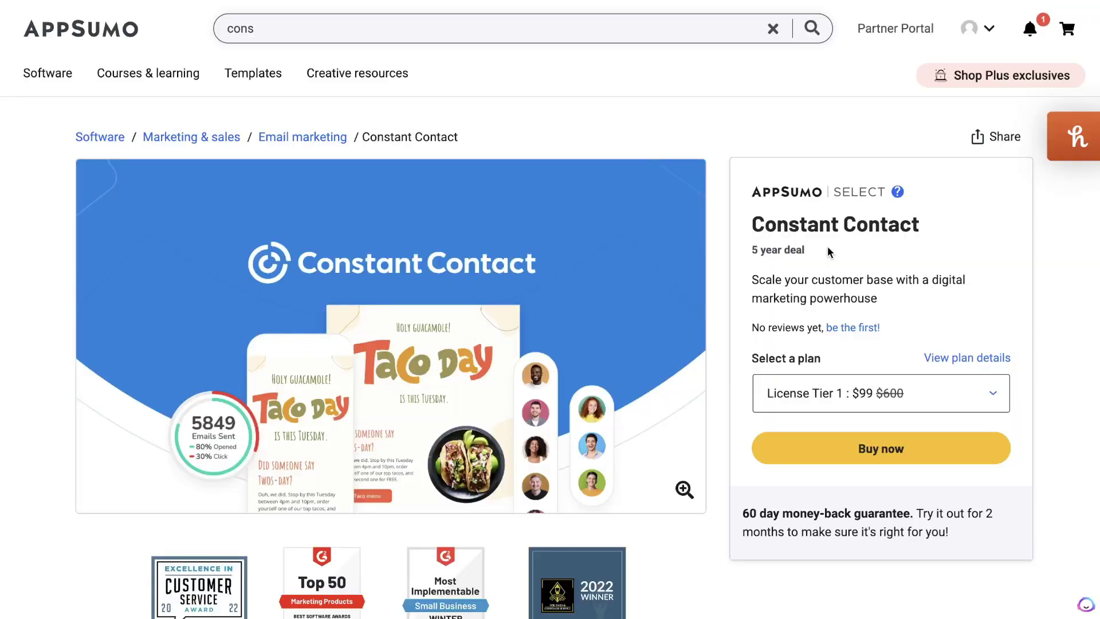
pyautogui.scroll(-1, 828, 248)
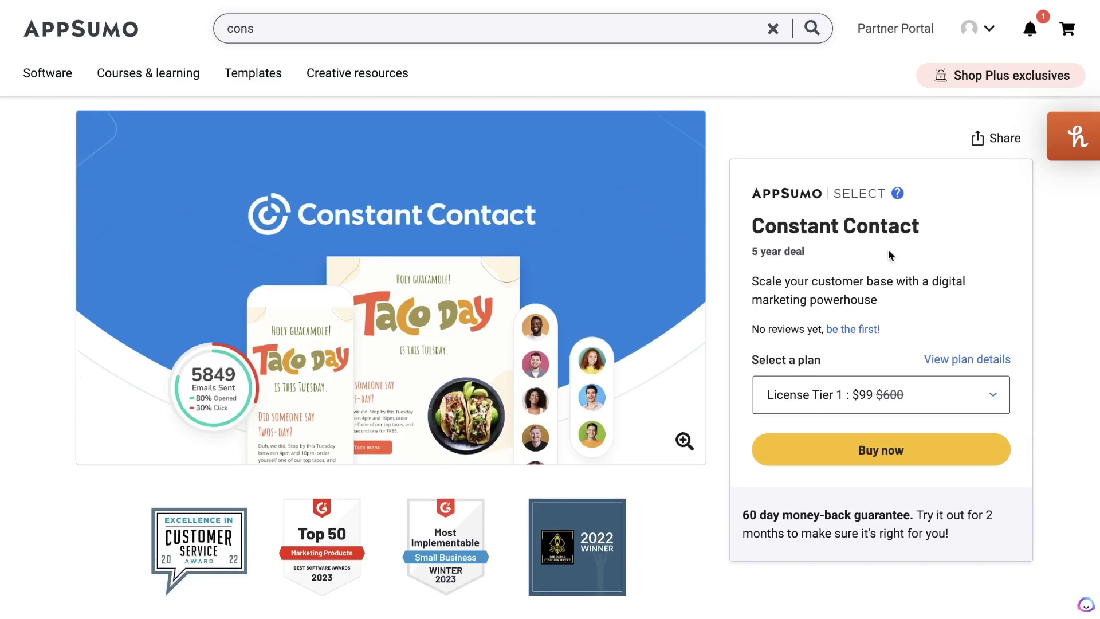
# Select the Constant Contact name and scroll the deal page down to Plans & features
pyautogui.moveTo(923, 232); pyautogui.dragTo(745, 226)
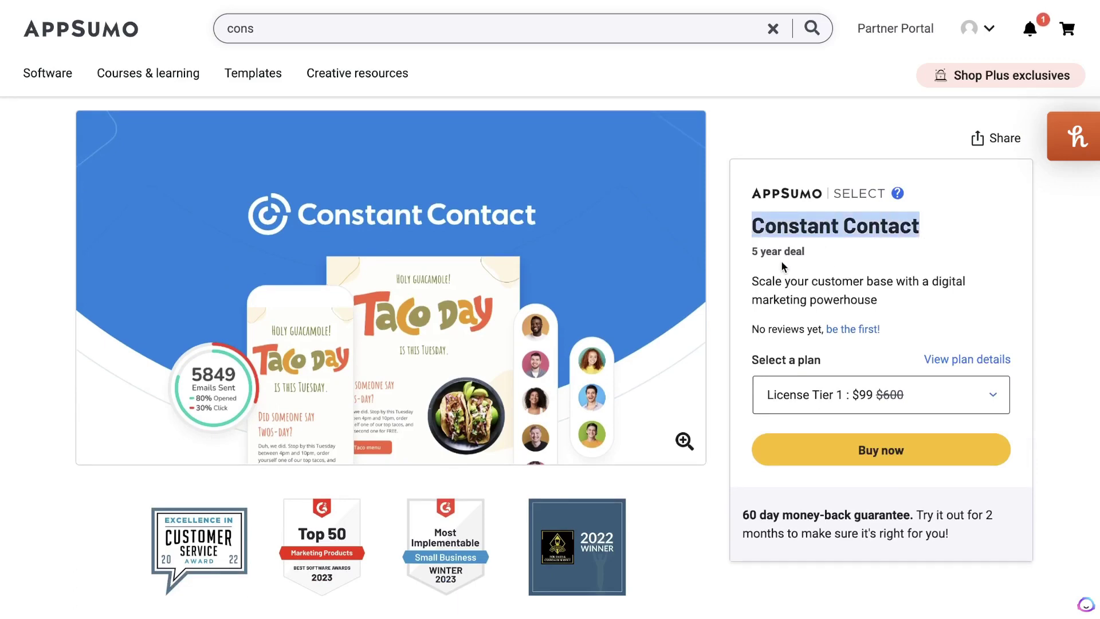
pyautogui.scroll(-2, 782, 260)
pyautogui.scroll(-8, 662, 262)
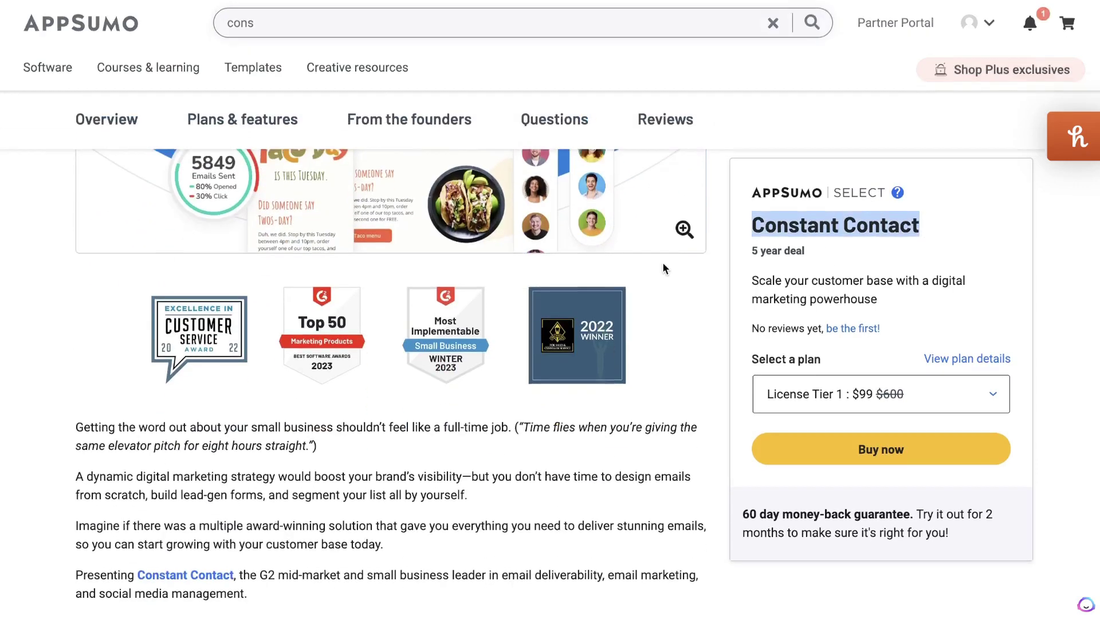
pyautogui.scroll(-10, 662, 263)
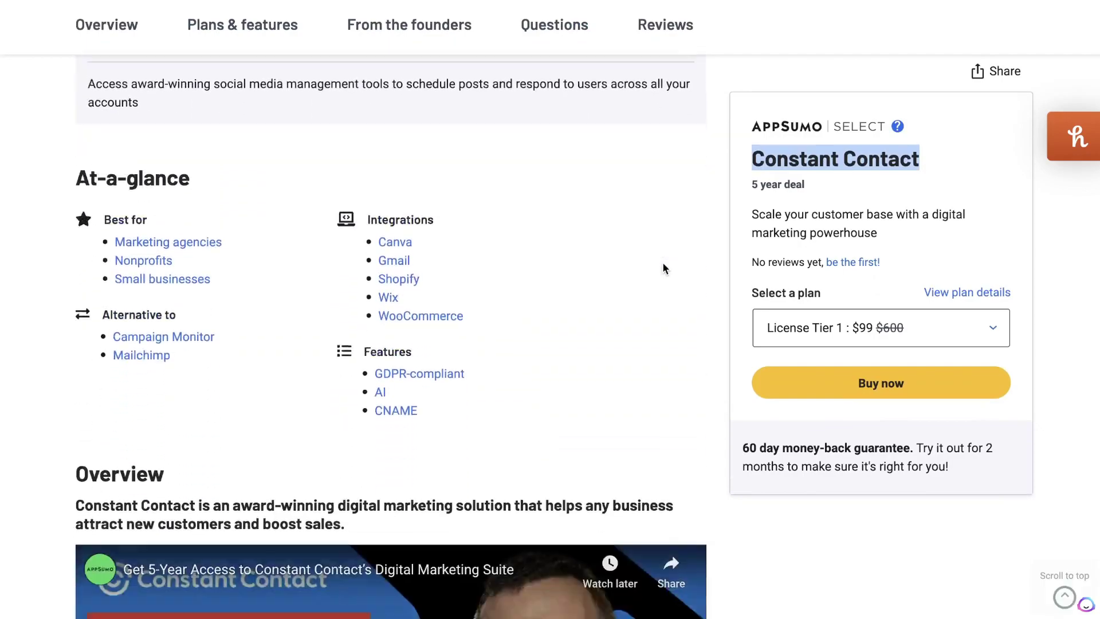
pyautogui.scroll(-12, 725, 237)
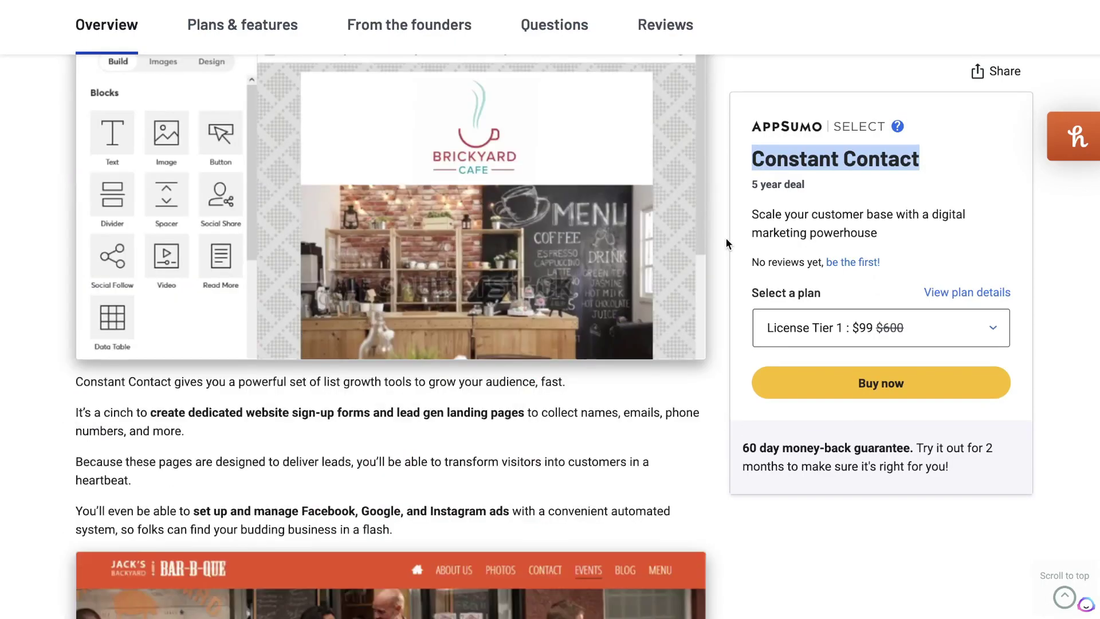
pyautogui.scroll(-15, 726, 242)
pyautogui.scroll(-20, 725, 237)
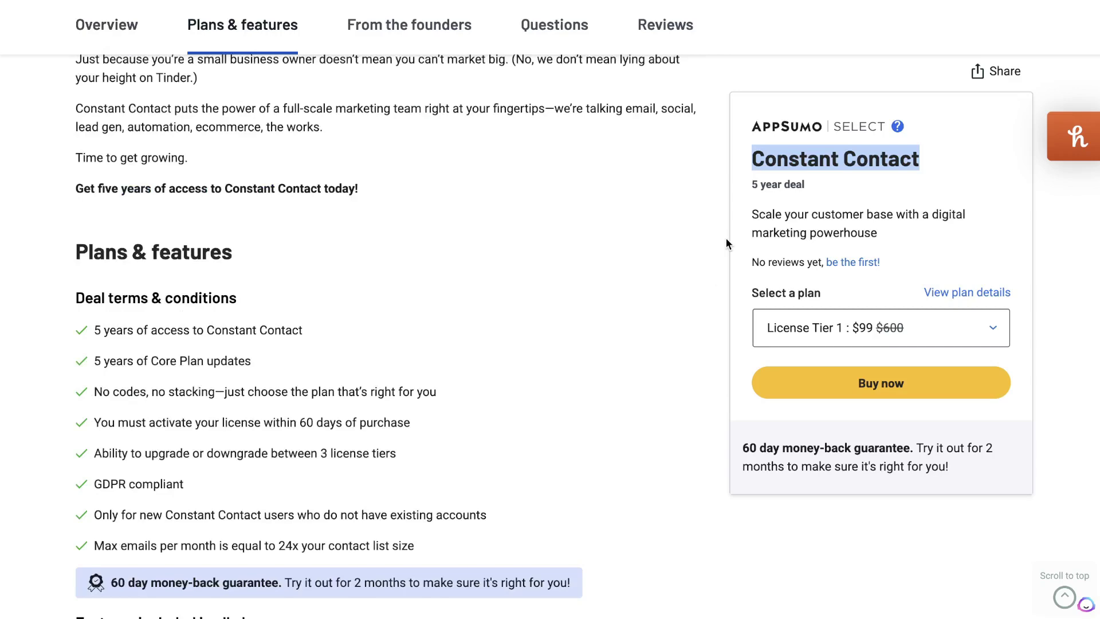
pyautogui.scroll(4, 479, 248)
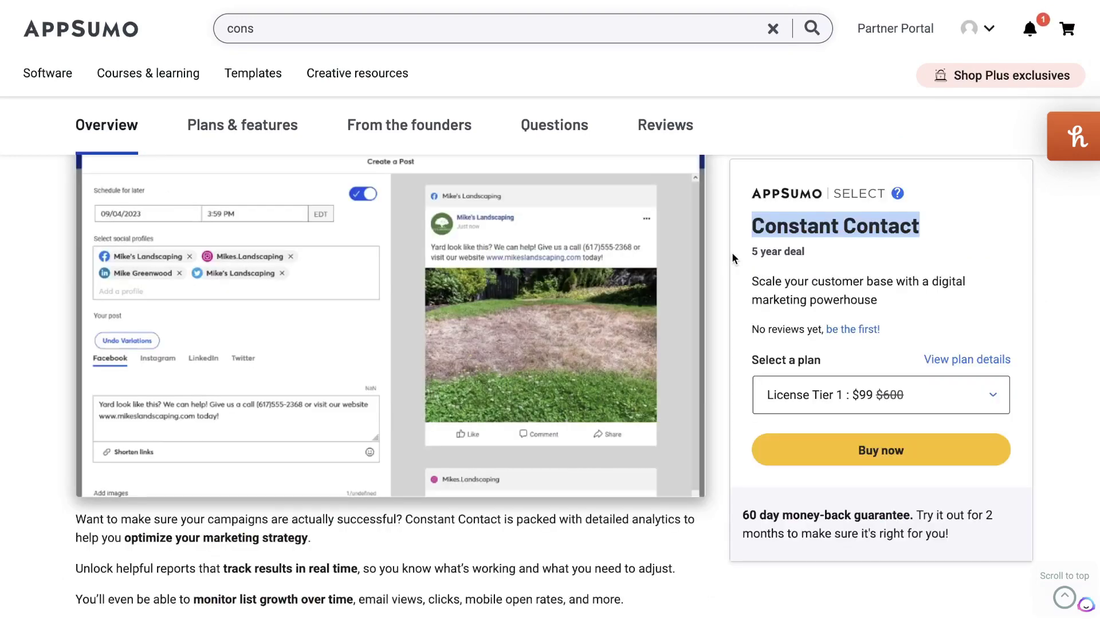
pyautogui.scroll(-5, 733, 258)
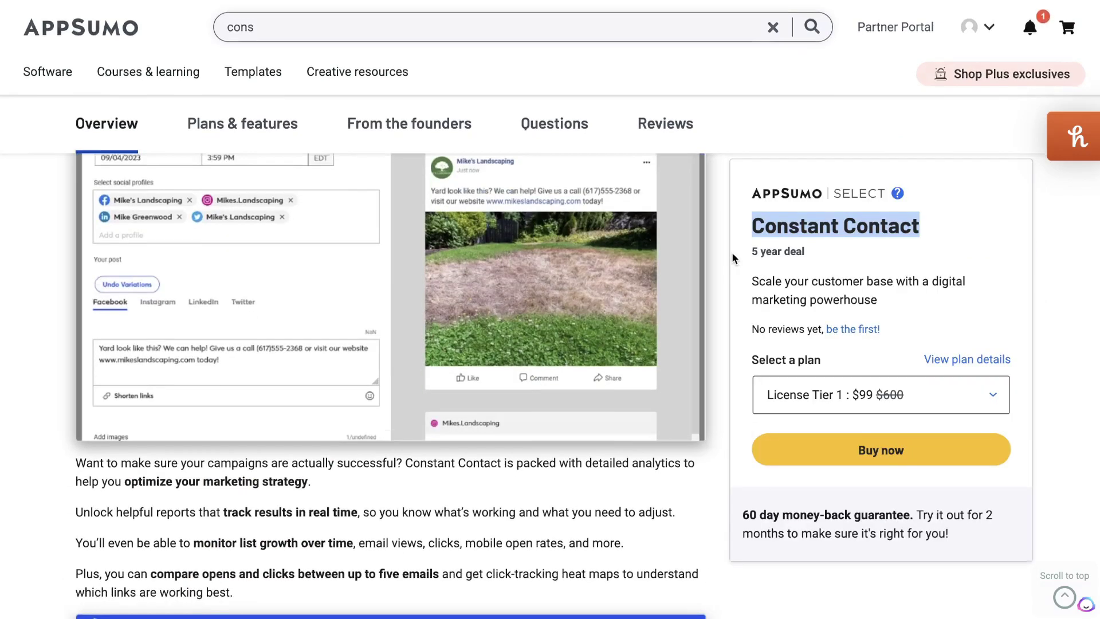
pyautogui.scroll(-5, 732, 259)
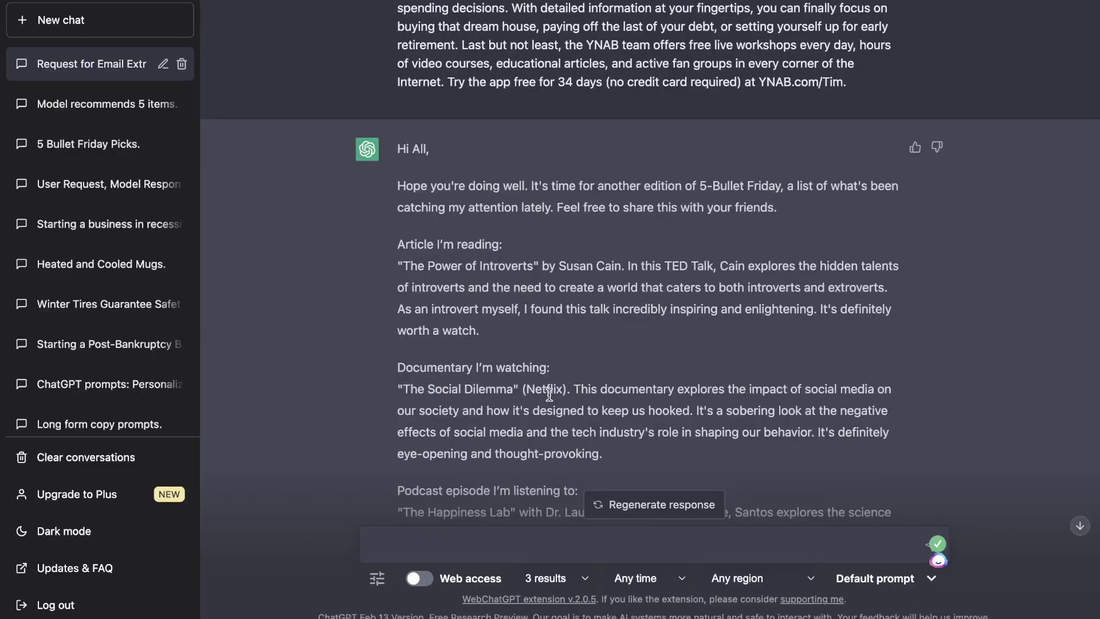
# Scroll down through the generated 5-Bullet Friday reply in the ChatGPT conversation
pyautogui.scroll(-1, 516, 390)
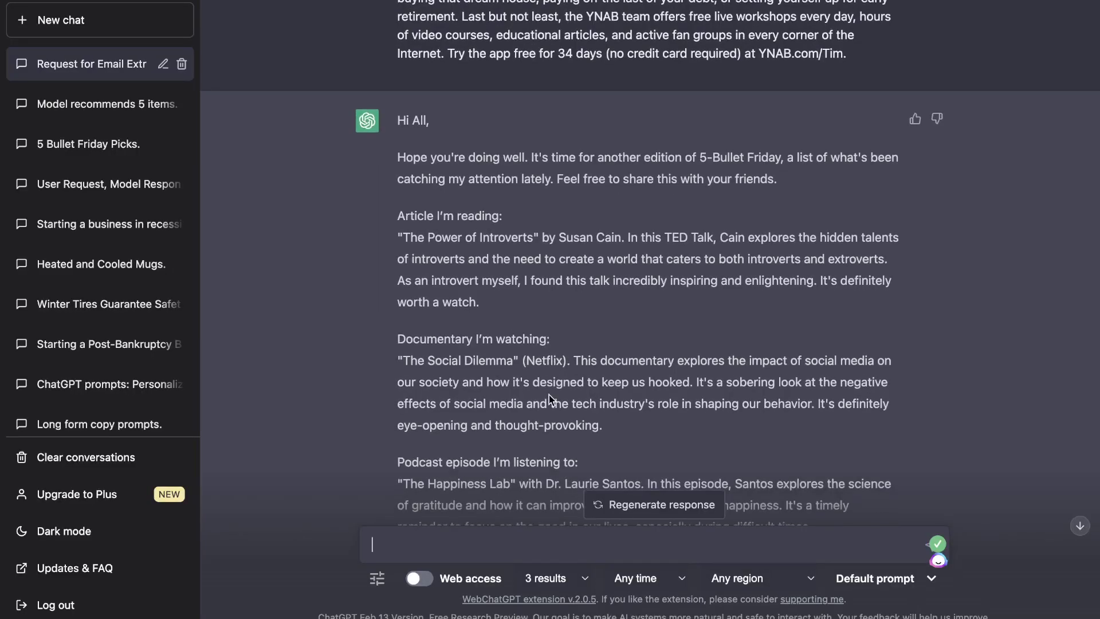
pyautogui.scroll(-1, 549, 398)
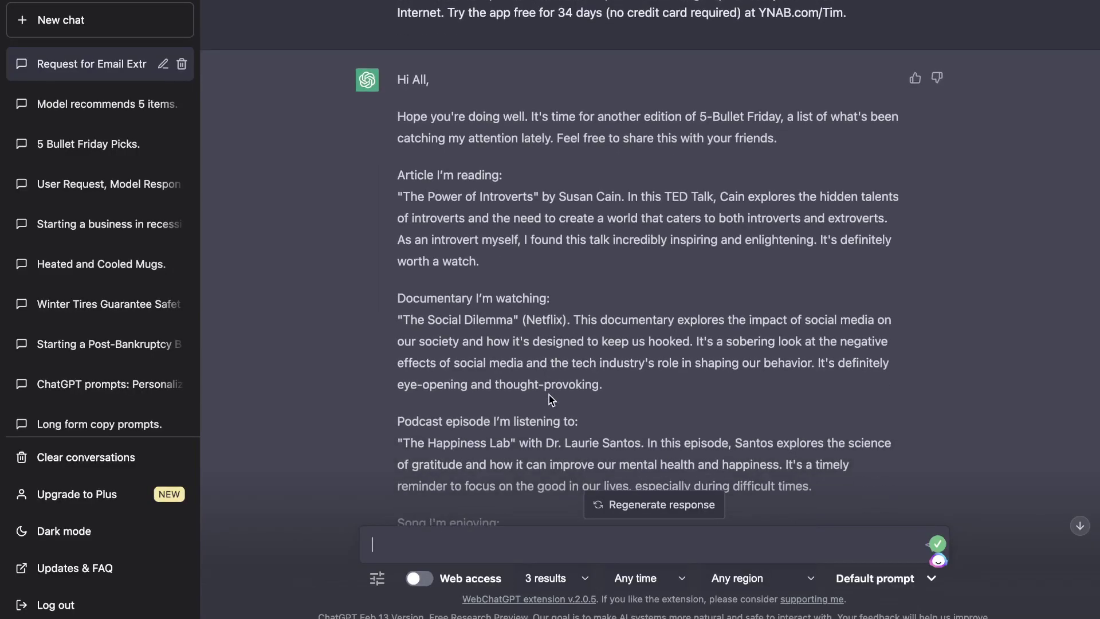
pyautogui.scroll(-5, 549, 395)
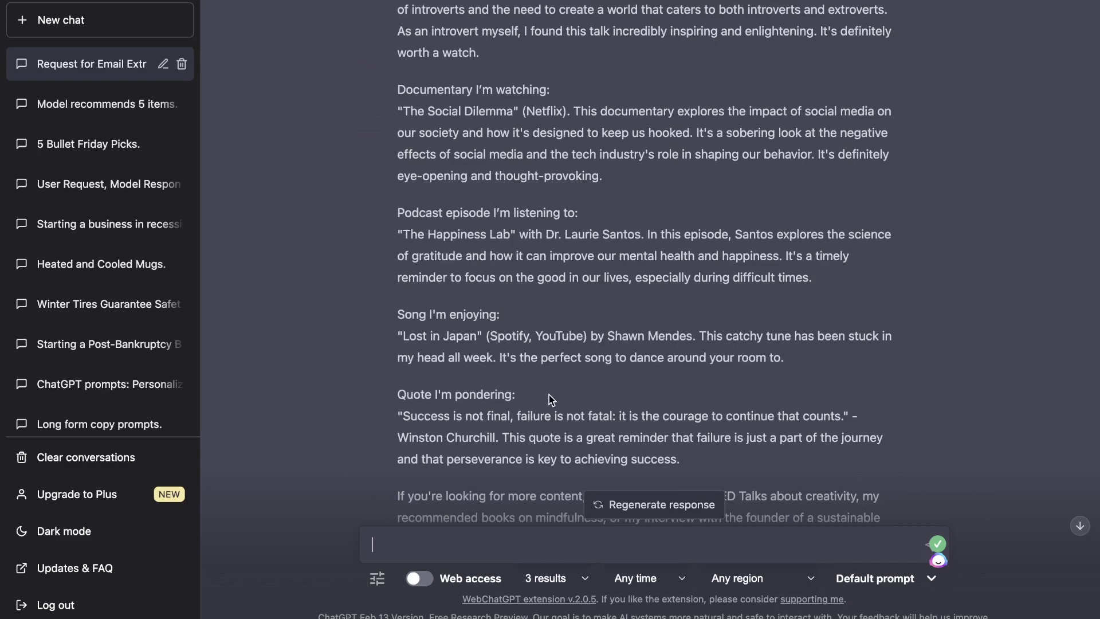
pyautogui.scroll(-5, 549, 394)
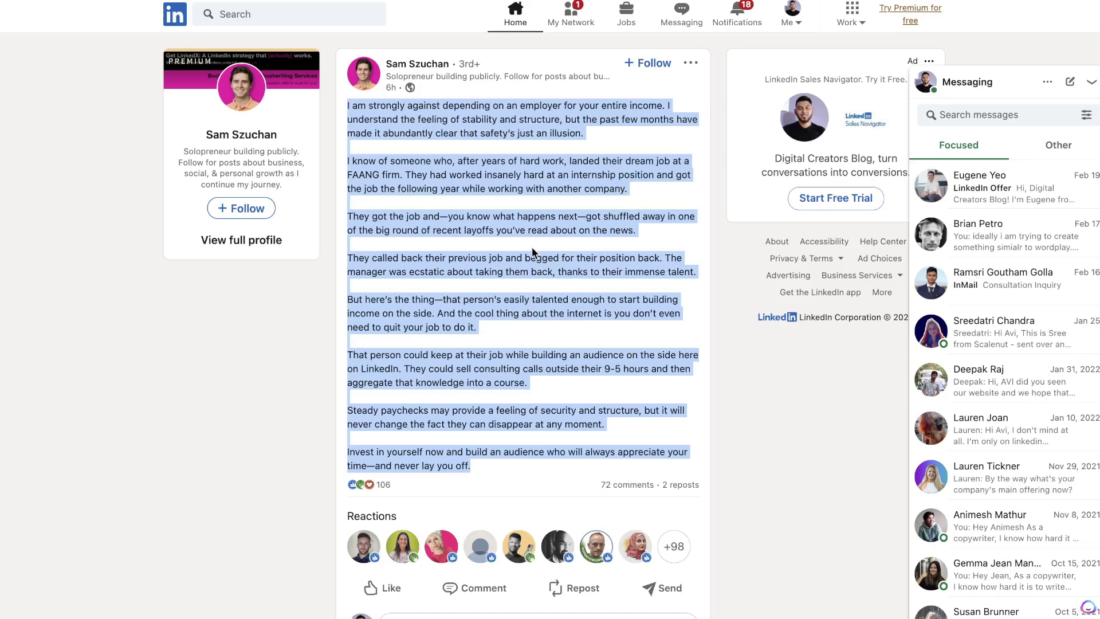
# Copy the selected LinkedIn post text using the right-click menu
pyautogui.rightClick(492, 180)
pyautogui.click(518, 216)
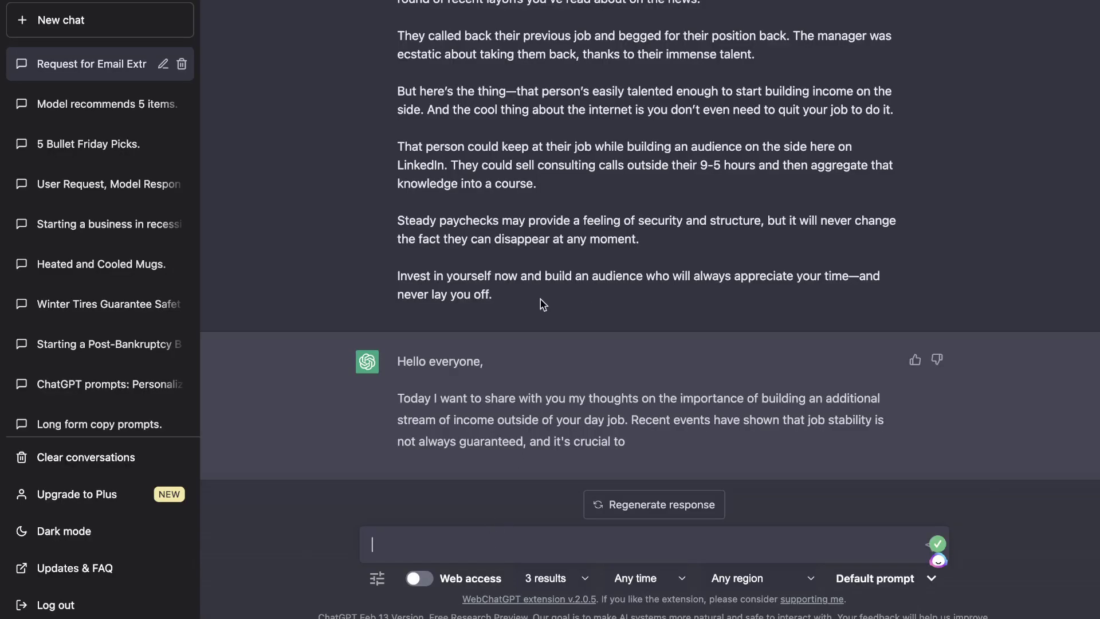
# Fix the prompt's misspelling to 'for' and add a period after 'office'
pyautogui.scroll(10, 543, 304)
pyautogui.scroll(10, 543, 304)
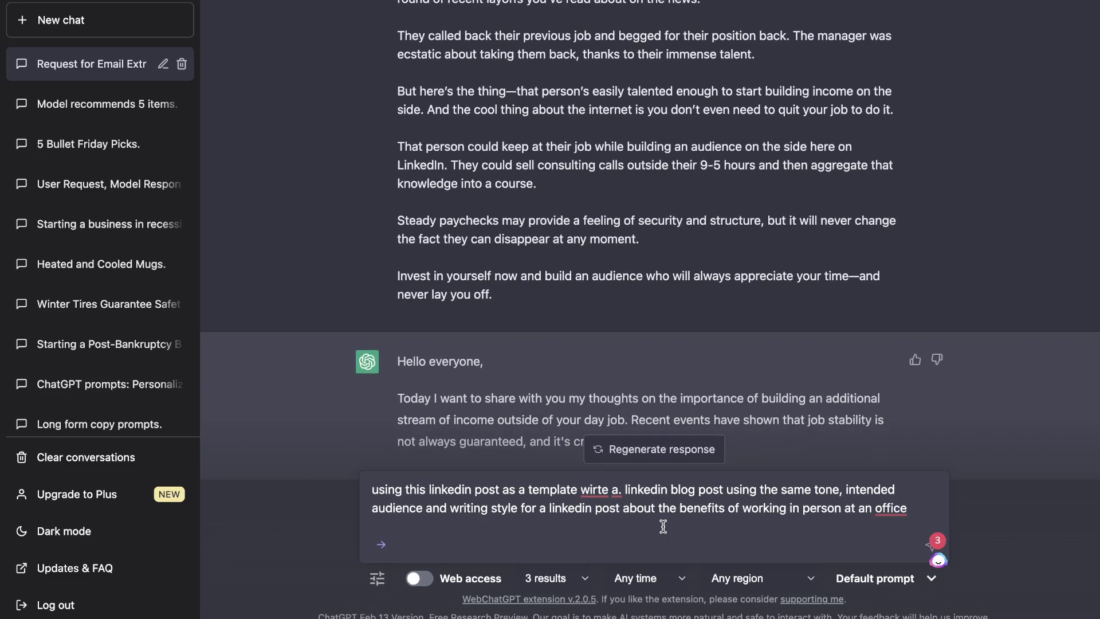
pyautogui.click(603, 490)
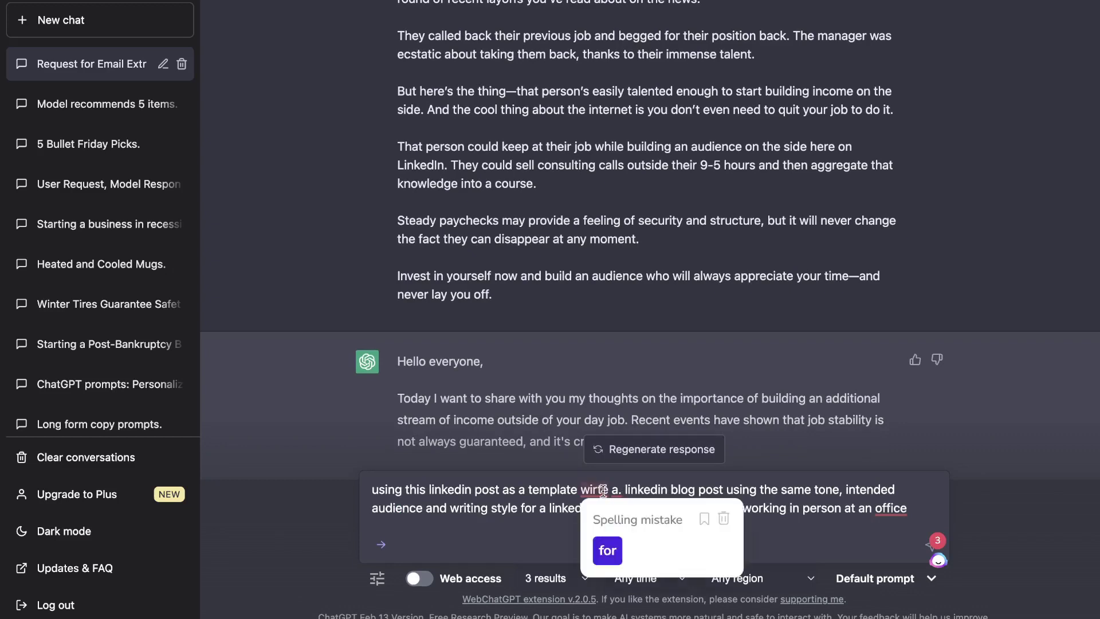
pyautogui.click(614, 546)
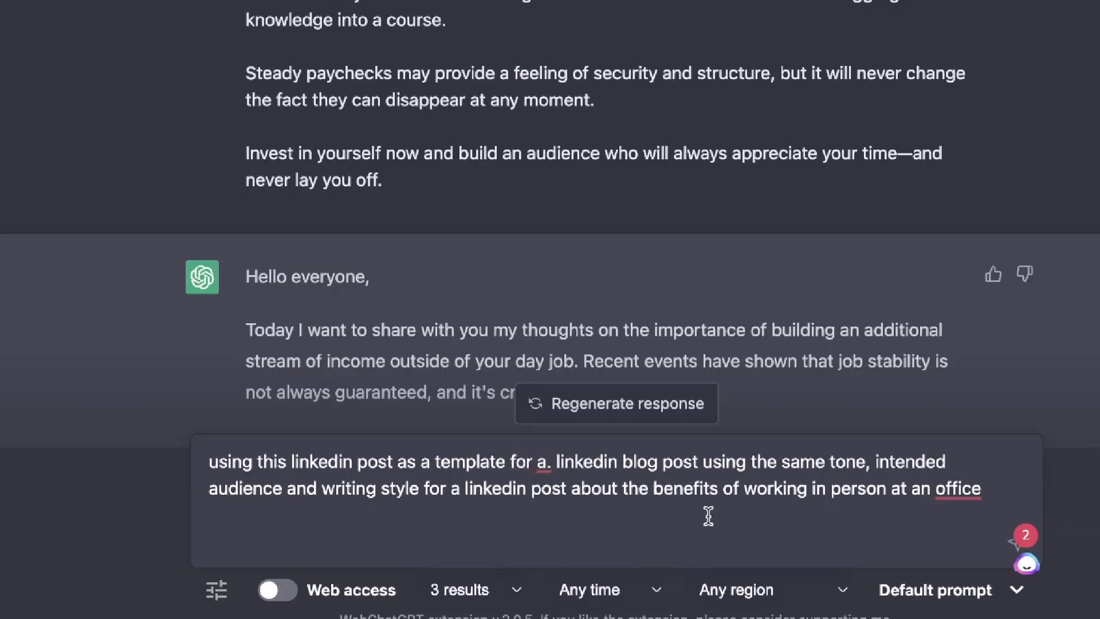
pyautogui.click(646, 537)
pyautogui.moveTo(883, 508)
pyautogui.click(798, 577)
# Paste the copied LinkedIn post below the prompt as the template and send it
pyautogui.hotkey('ctrl', 'v')
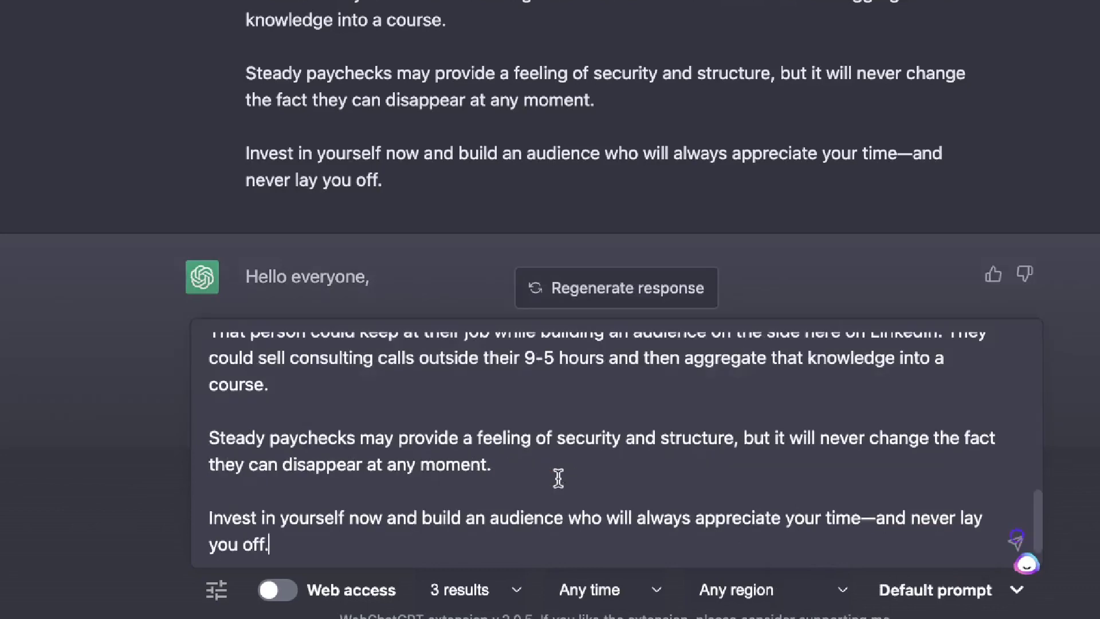
pyautogui.scroll(10, 559, 479)
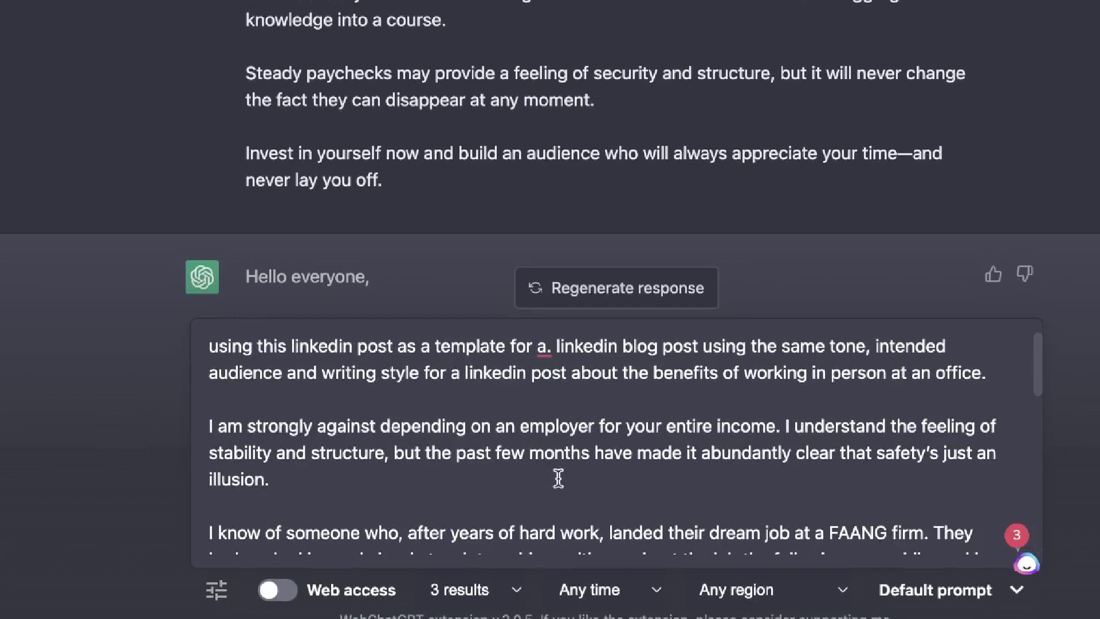
pyautogui.scroll(-10, 559, 478)
pyautogui.scroll(10, 559, 479)
pyautogui.scroll(-10, 559, 478)
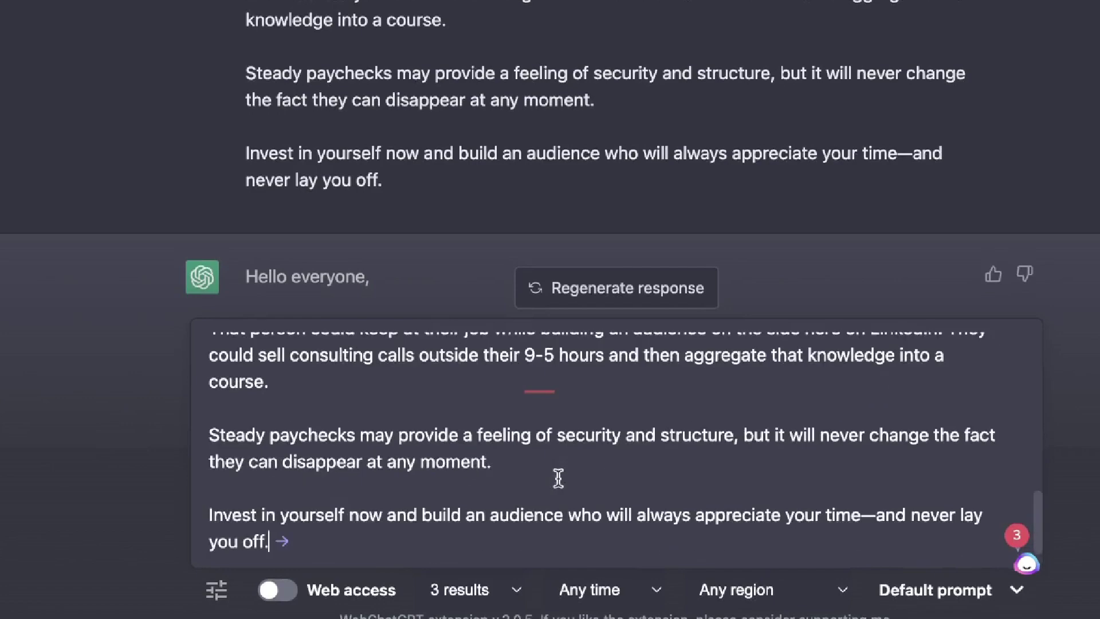
pyautogui.press('Return')
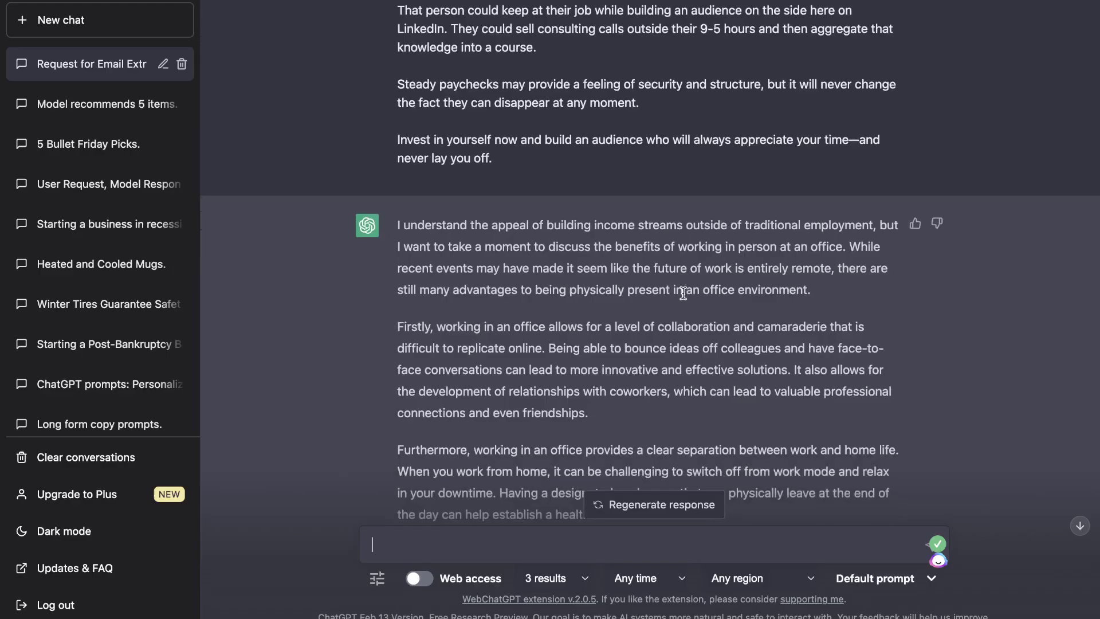
# Review the finished office-benefits post by highlighting its text, then deselect it
pyautogui.scroll(-5, 683, 293)
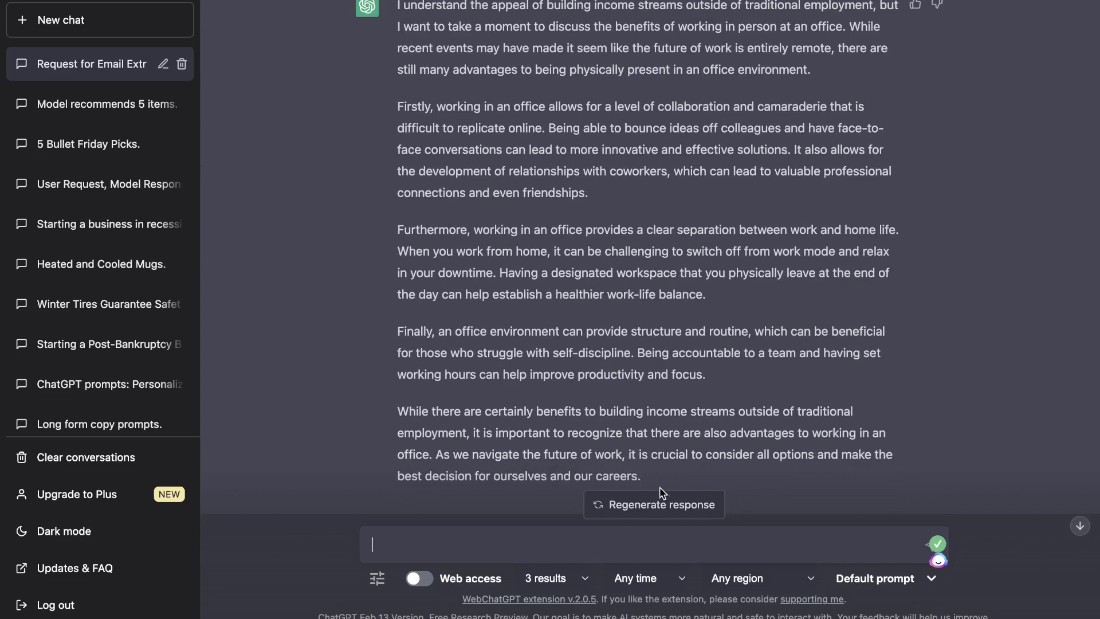
pyautogui.moveTo(662, 484); pyautogui.dragTo(616, 434)
pyautogui.moveTo(593, 384); pyautogui.dragTo(369, 179)
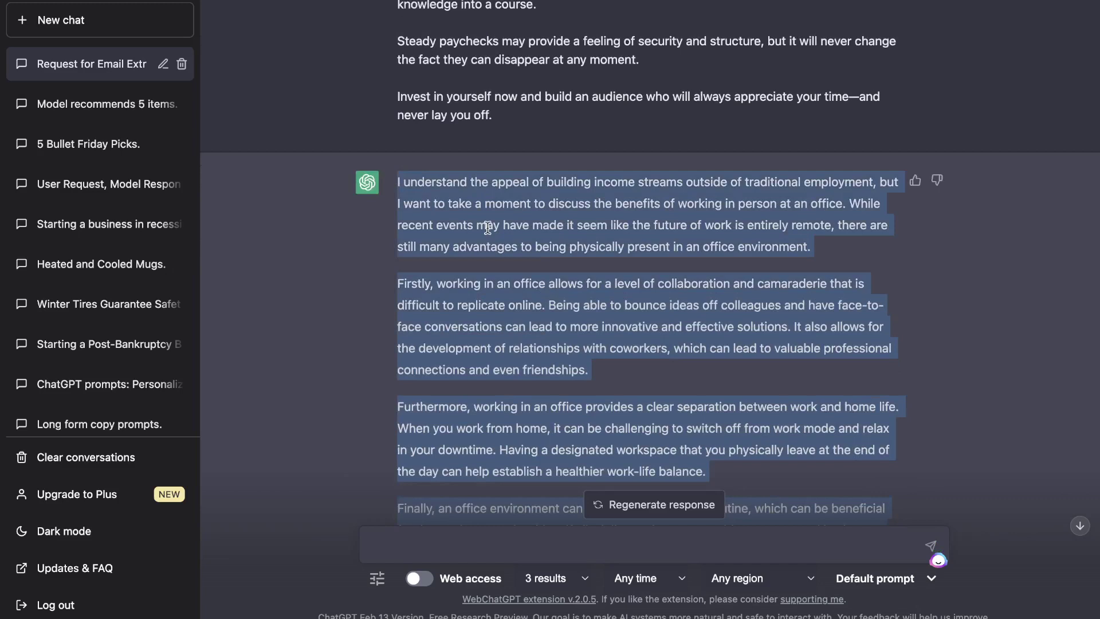
pyautogui.scroll(-1, 487, 227)
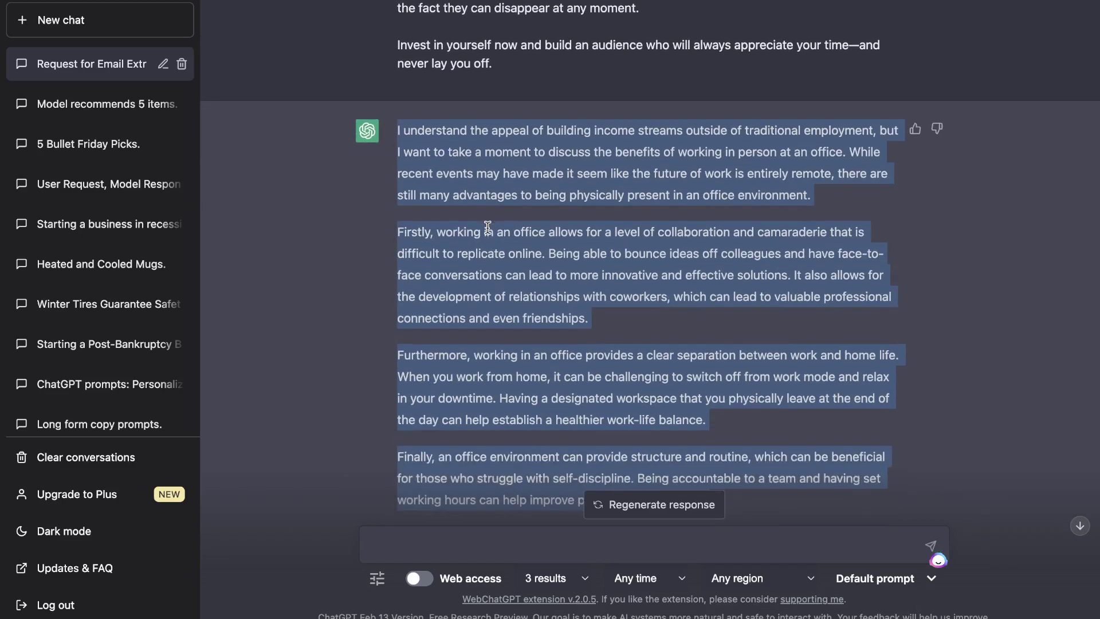
pyautogui.click(506, 239)
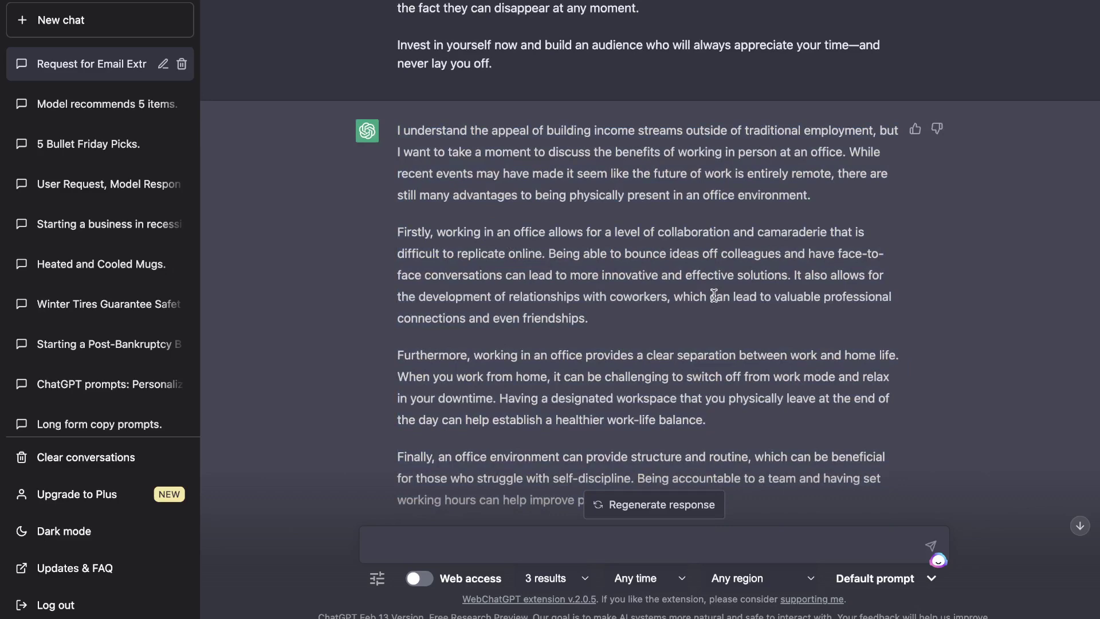
pyautogui.scroll(-3, 692, 332)
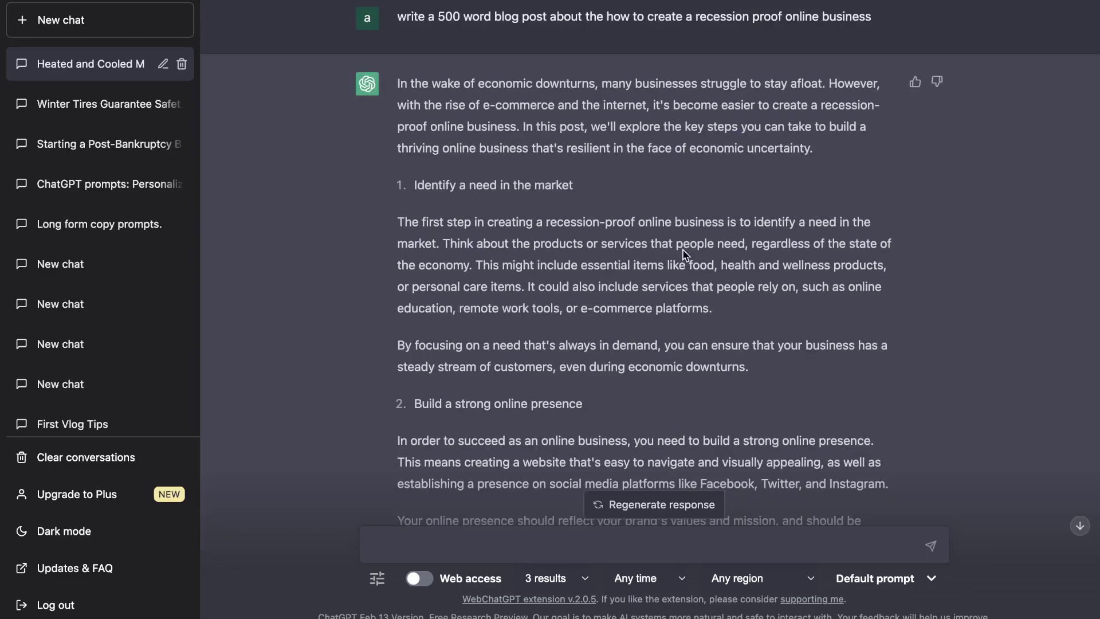
# Scroll through the recession-proof blog post's steps: market need, online presence, customer service
pyautogui.scroll(-3, 685, 252)
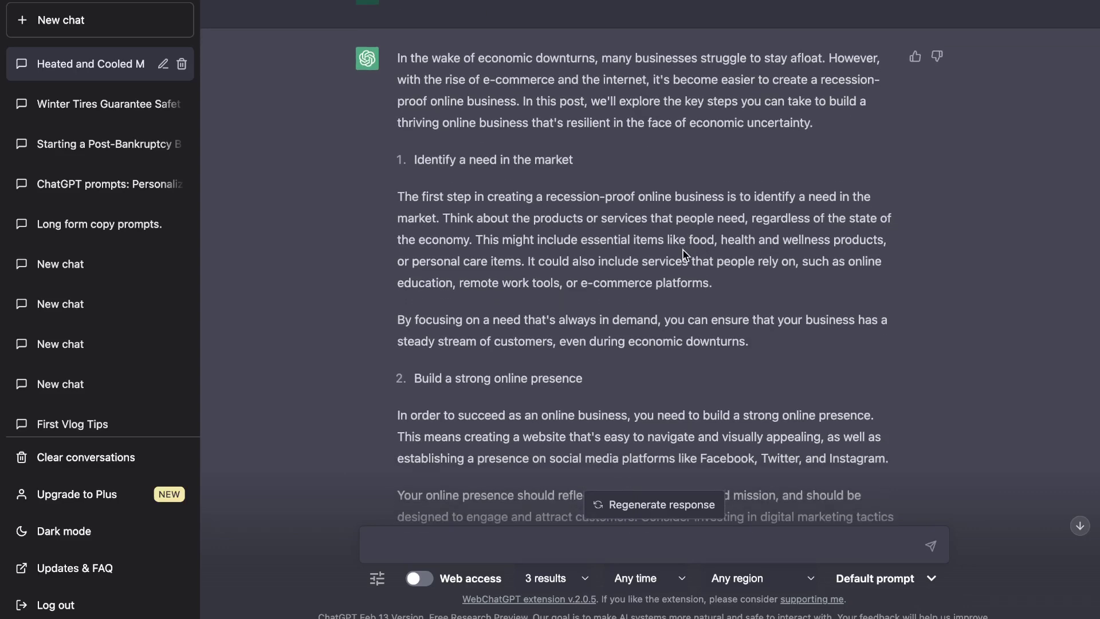
pyautogui.scroll(2, 685, 252)
pyautogui.scroll(-1, 683, 251)
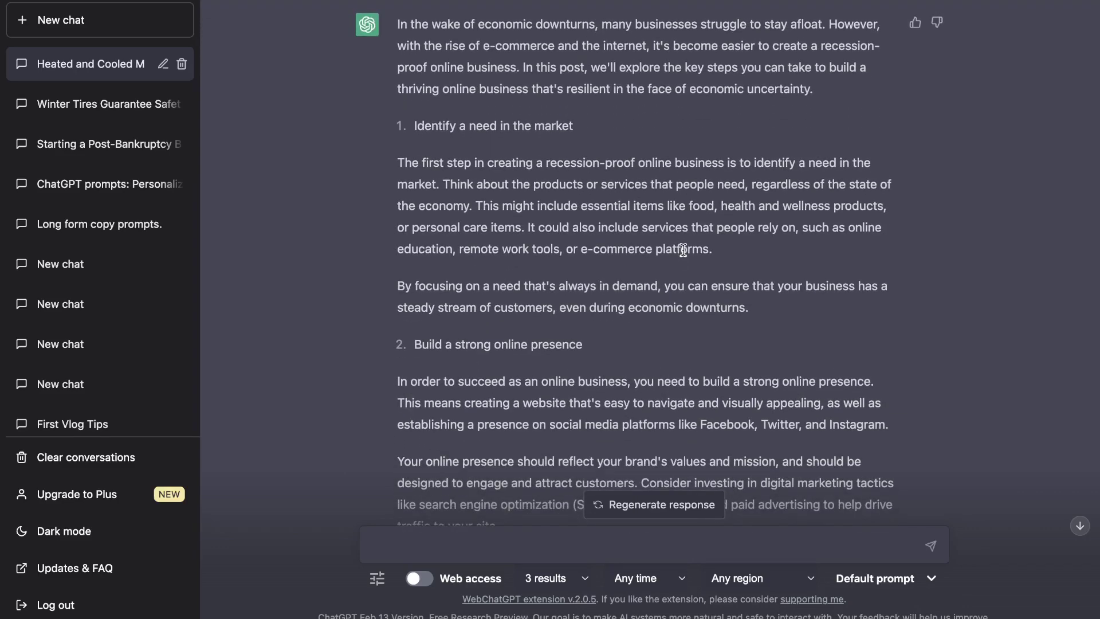
pyautogui.scroll(-2, 683, 251)
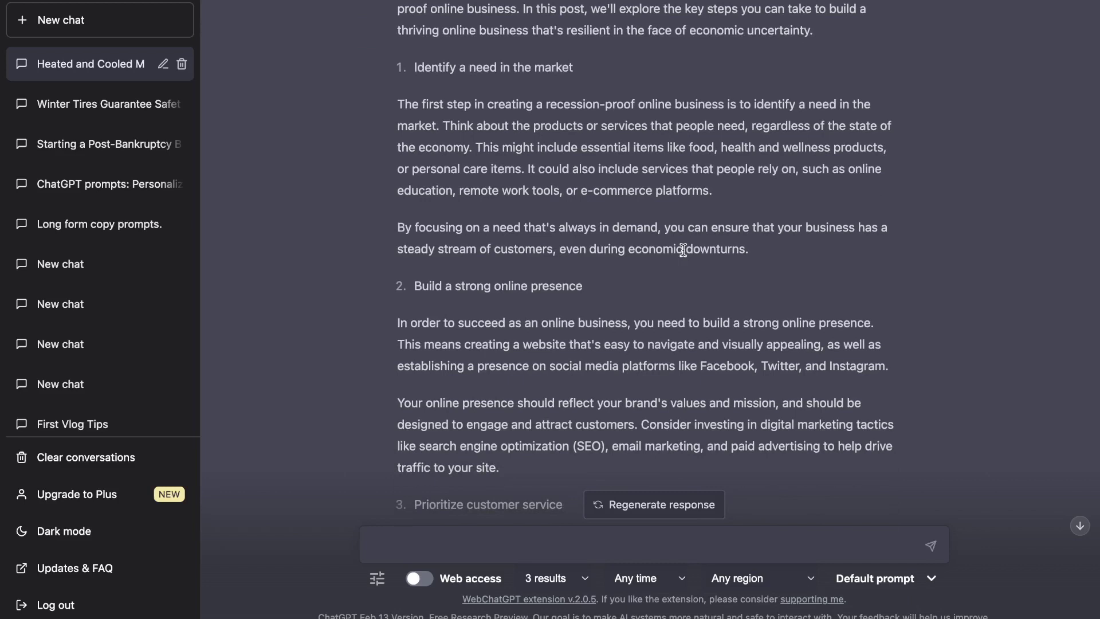
pyautogui.scroll(-3, 683, 250)
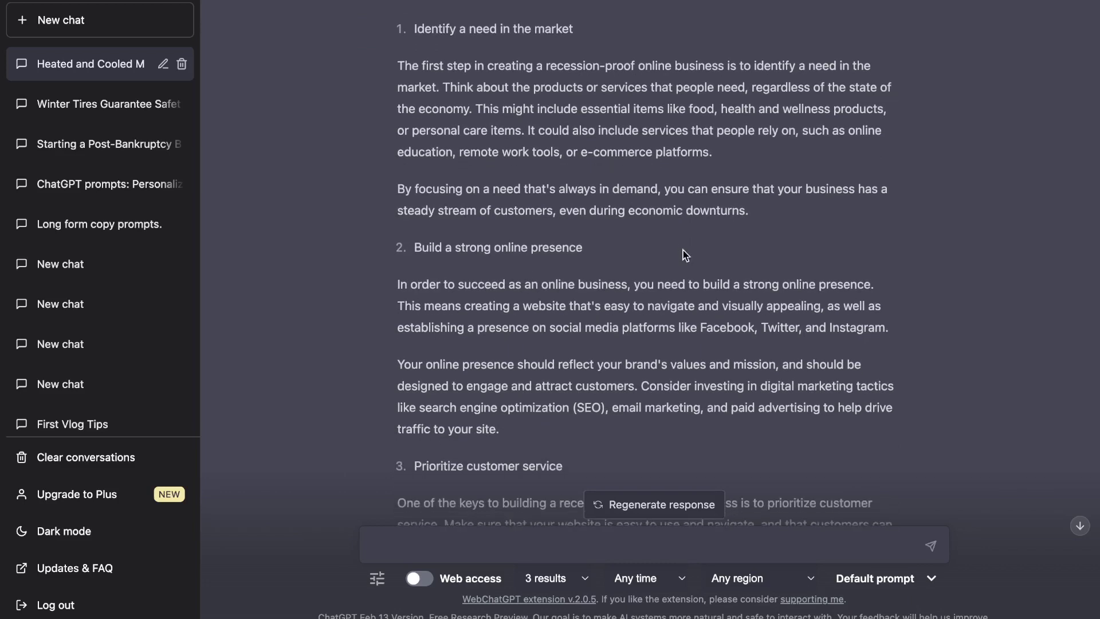